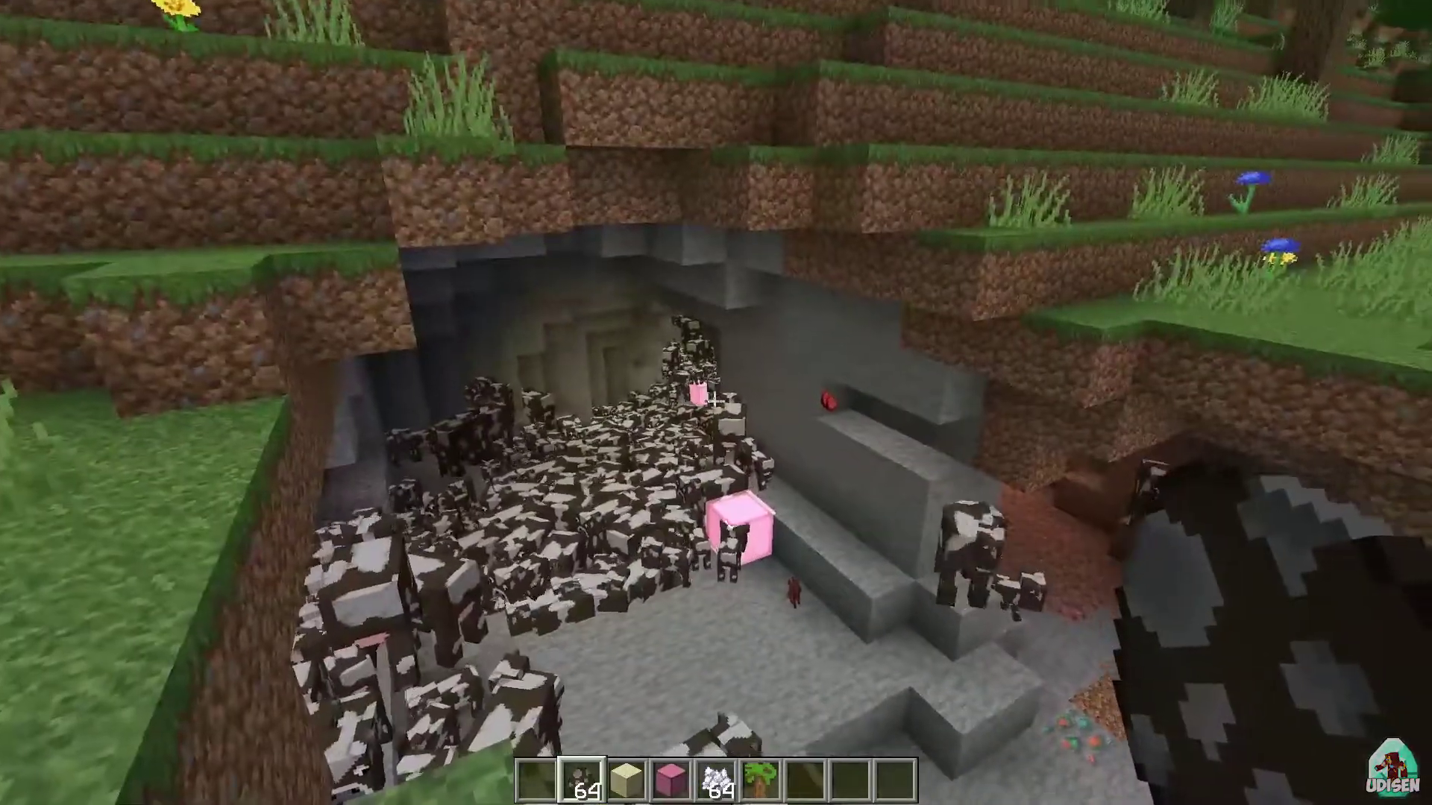
Step: Inspect the cow-filled cave with the debug overlay switched on
key("space")
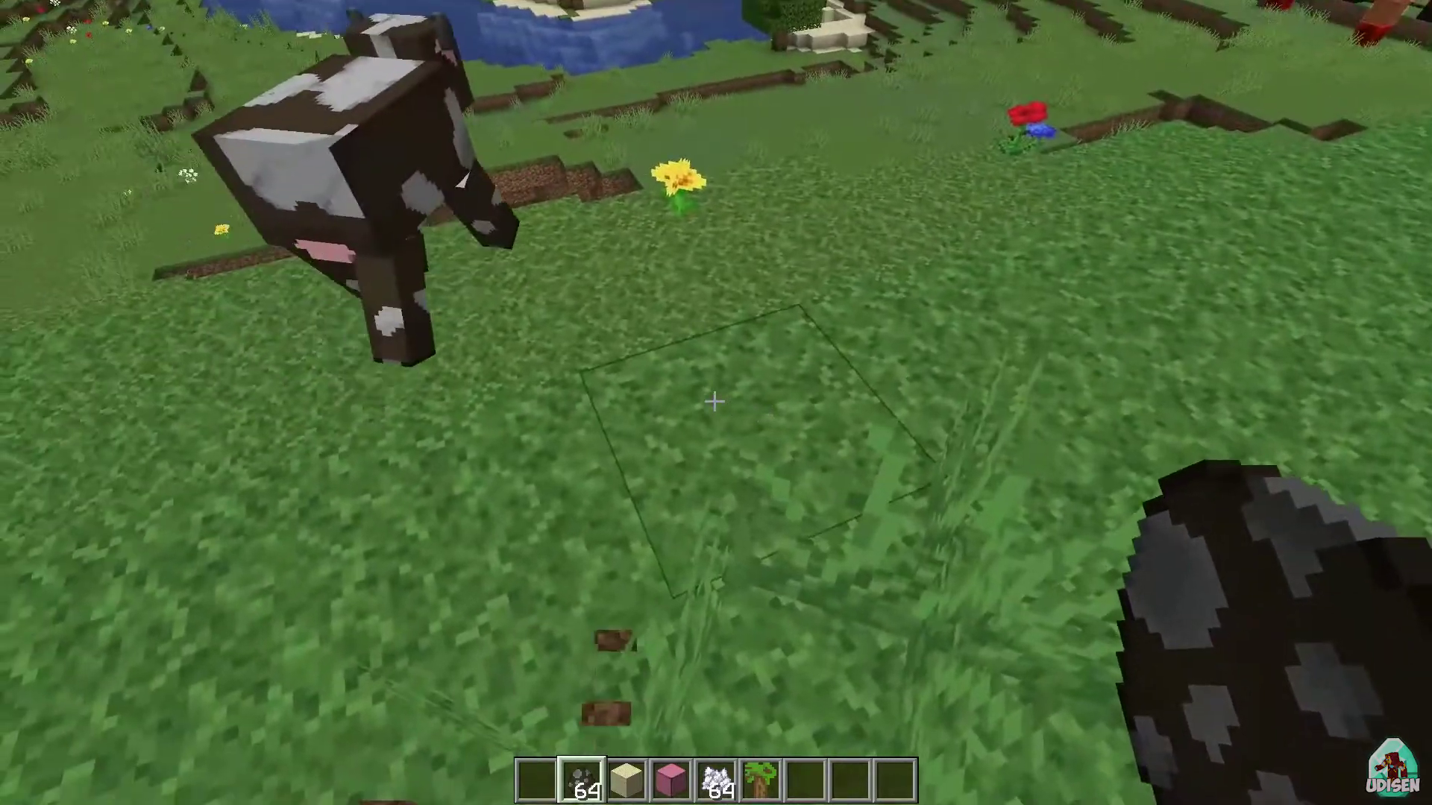
key("F3")
key("w")
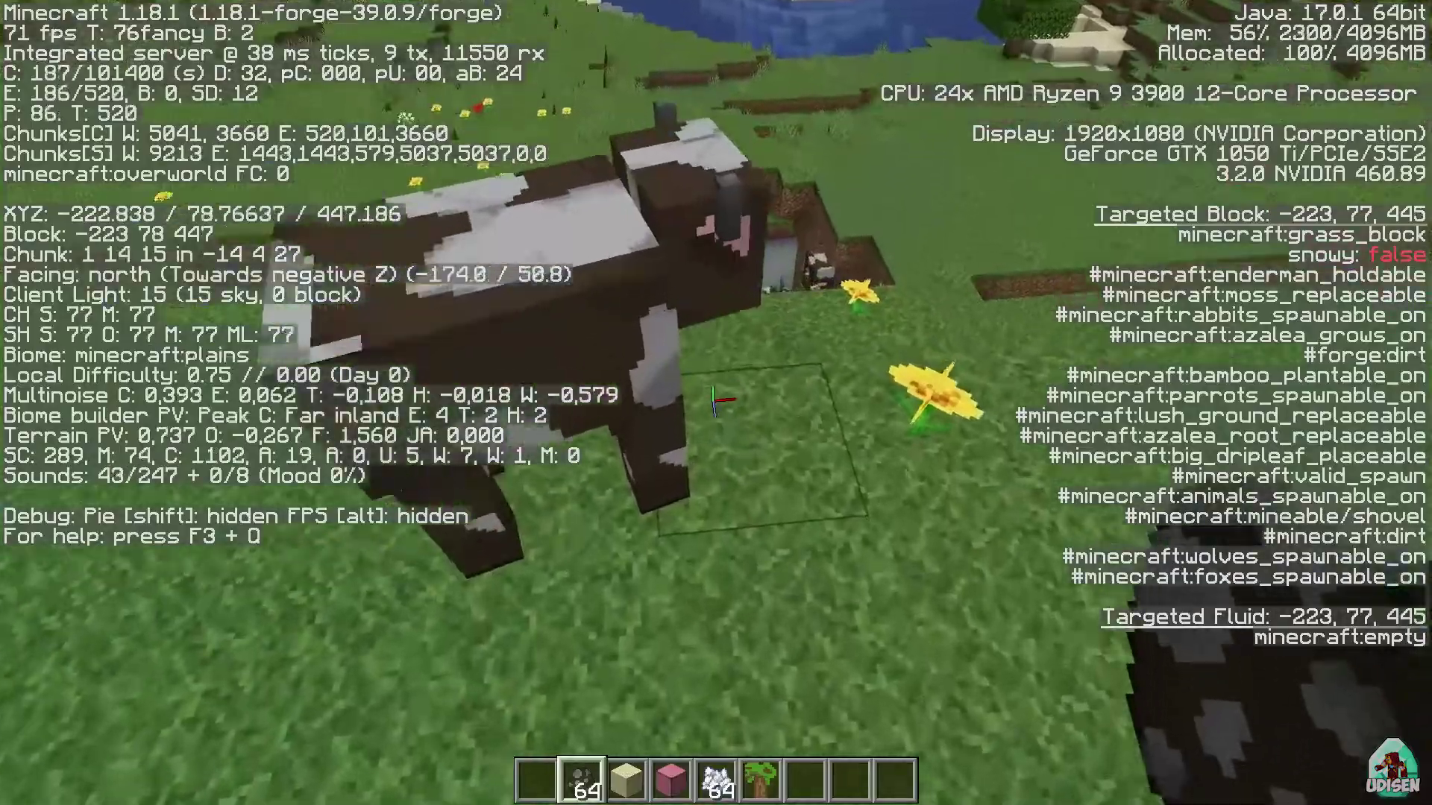
key("w")
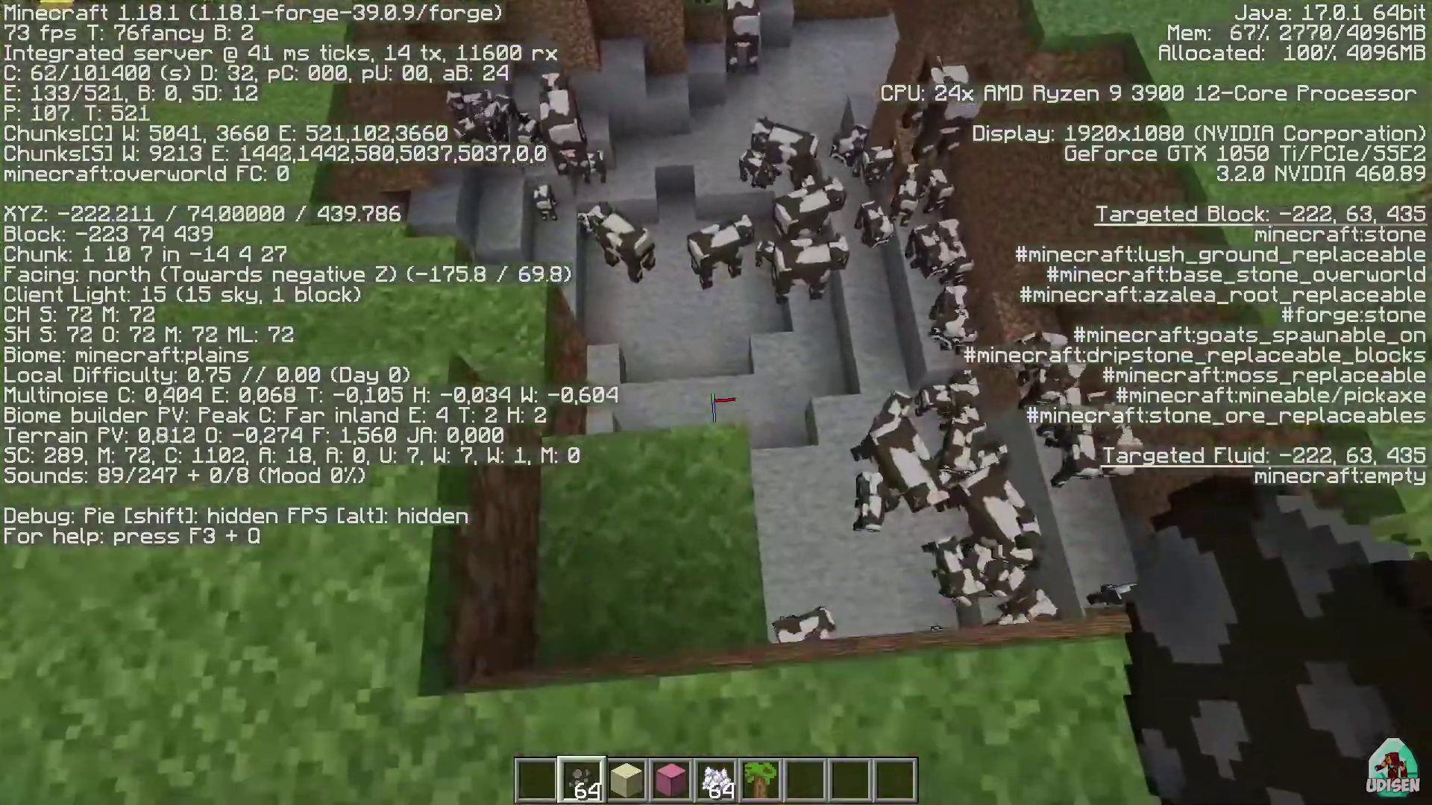
key("w")
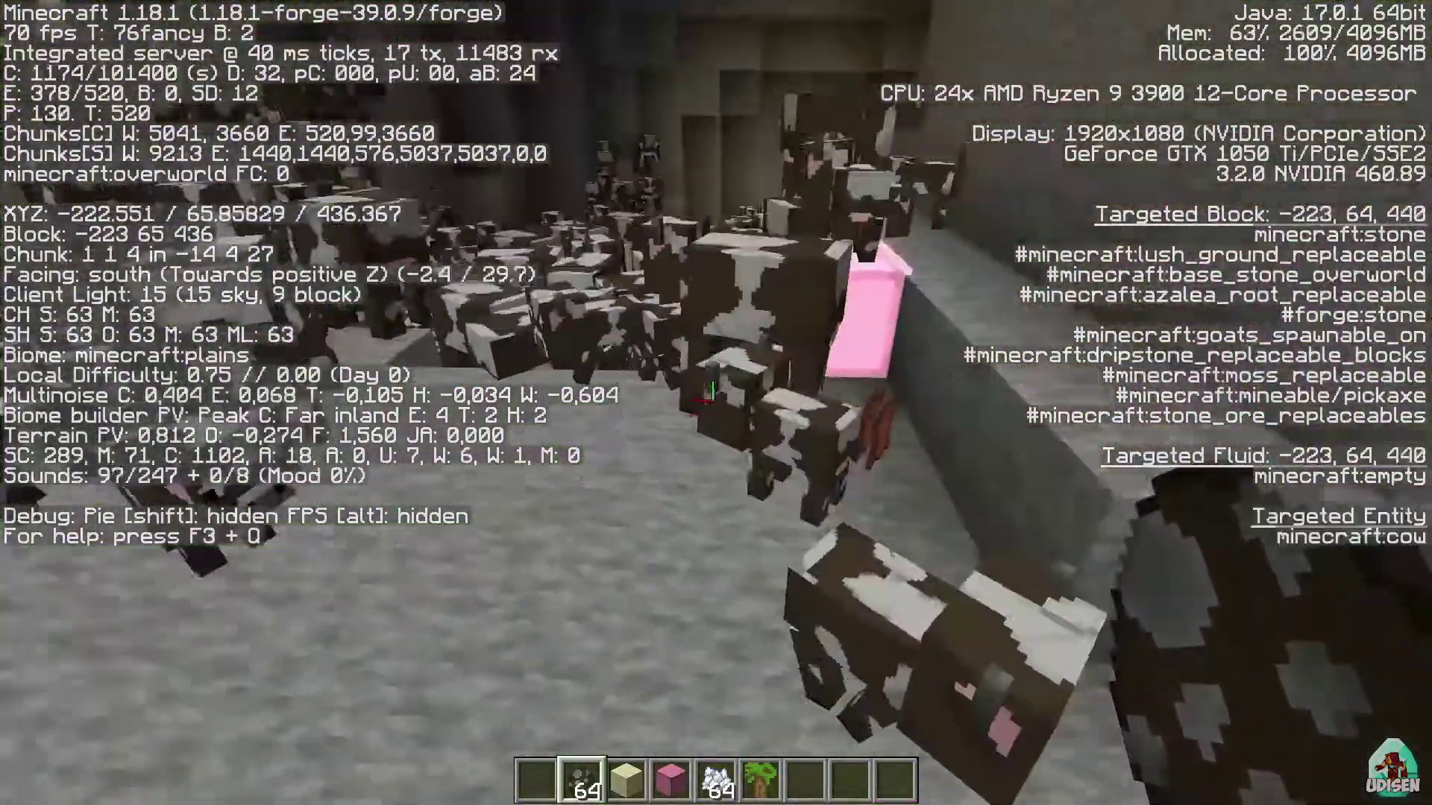
key("w")
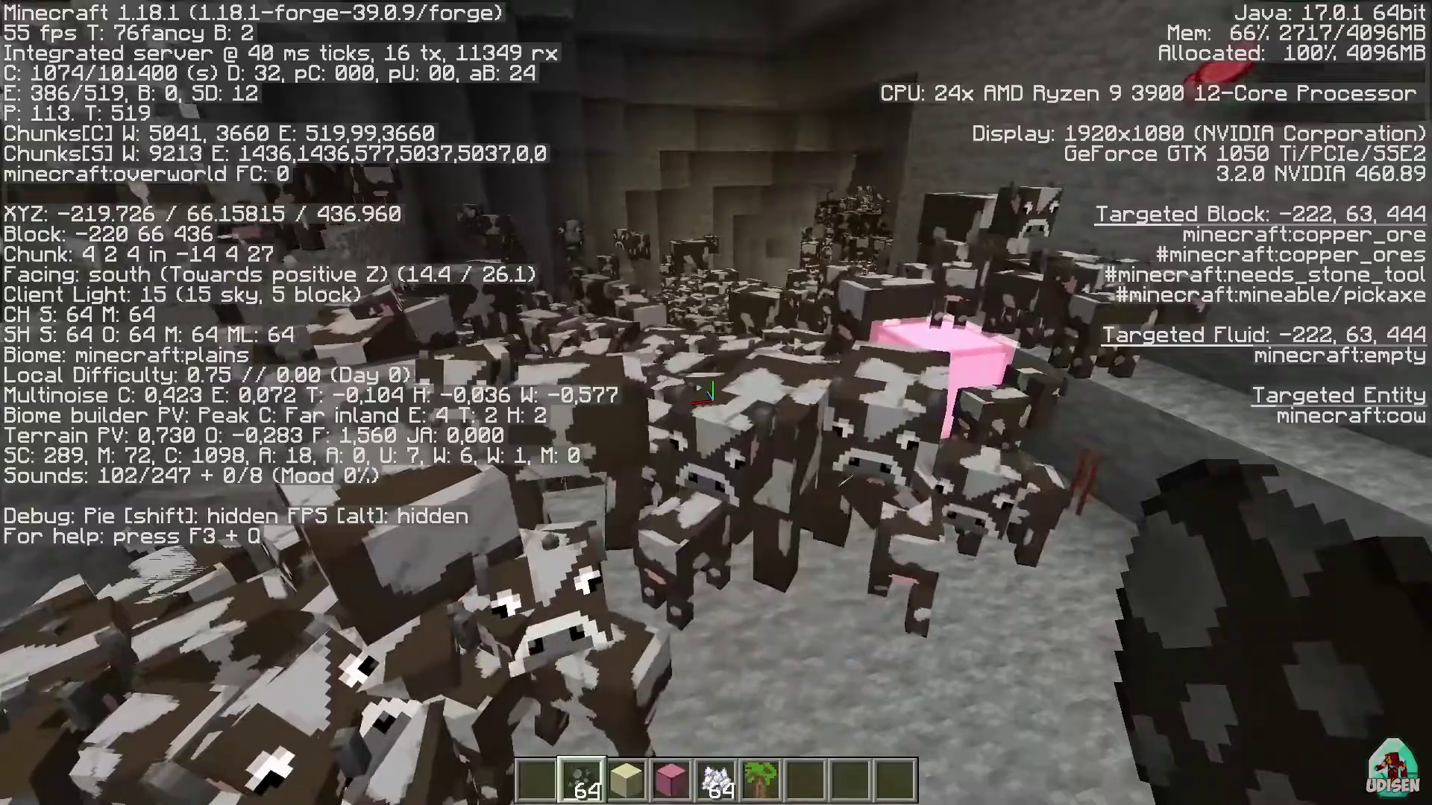
key("F3")
key("e")
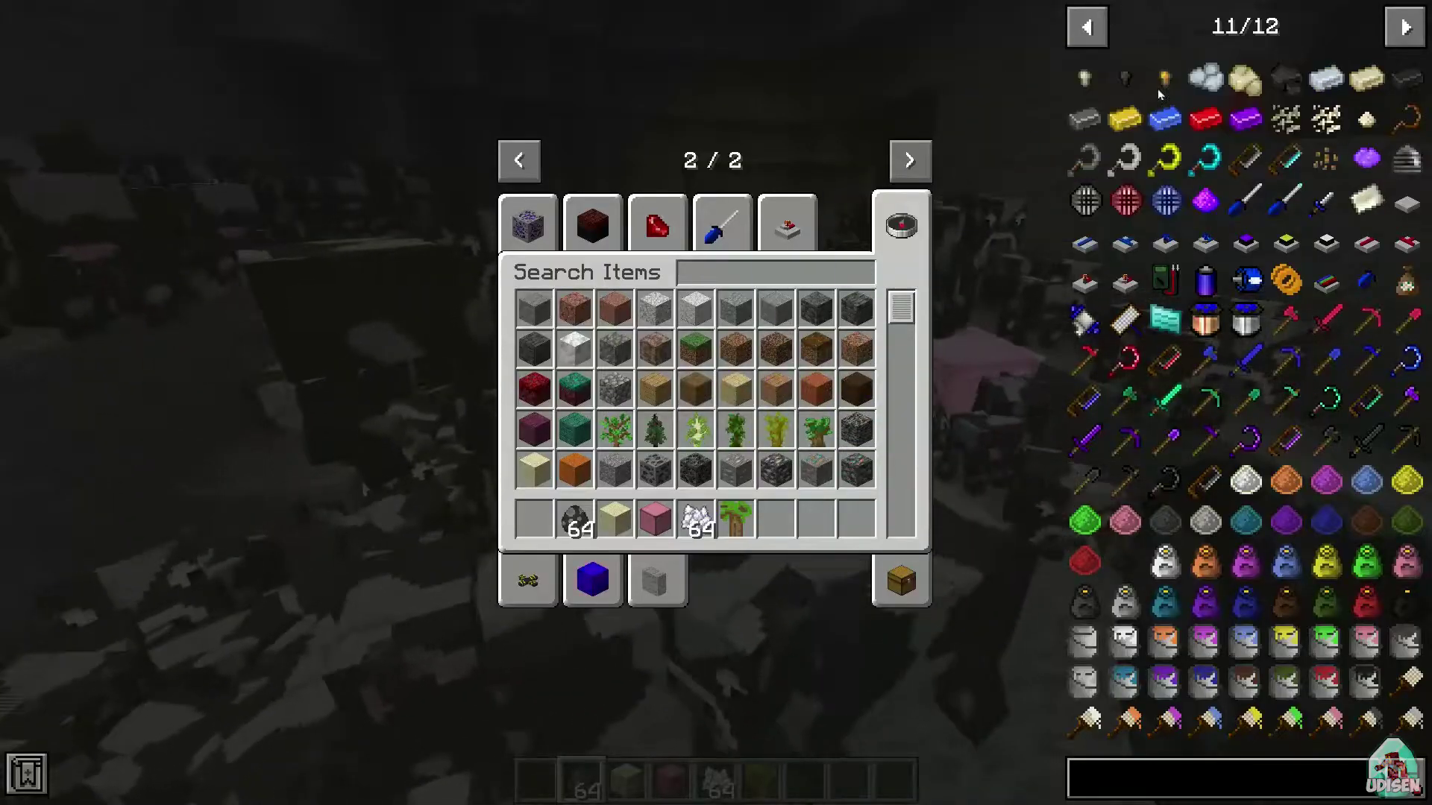
key("e")
key("s")
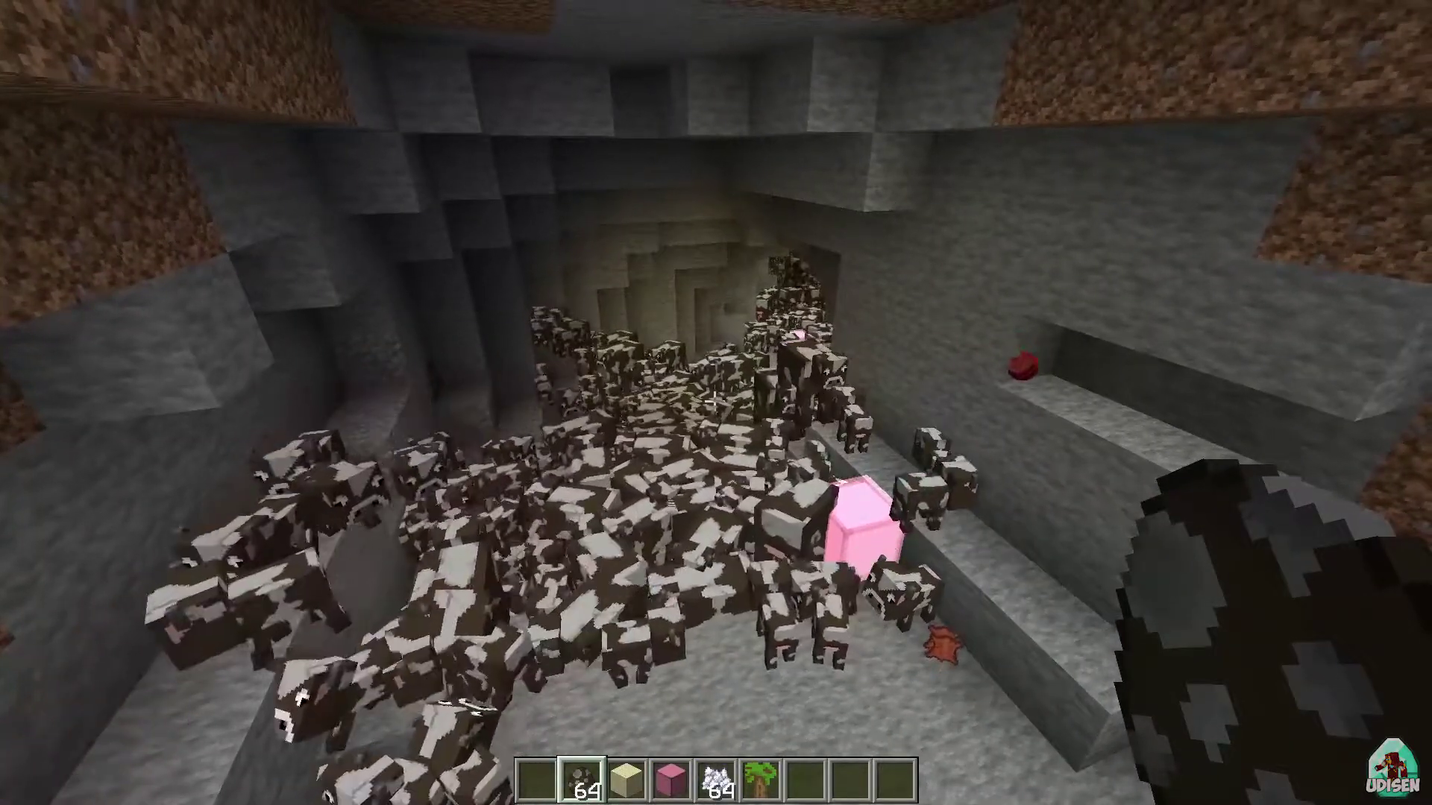
key("space")
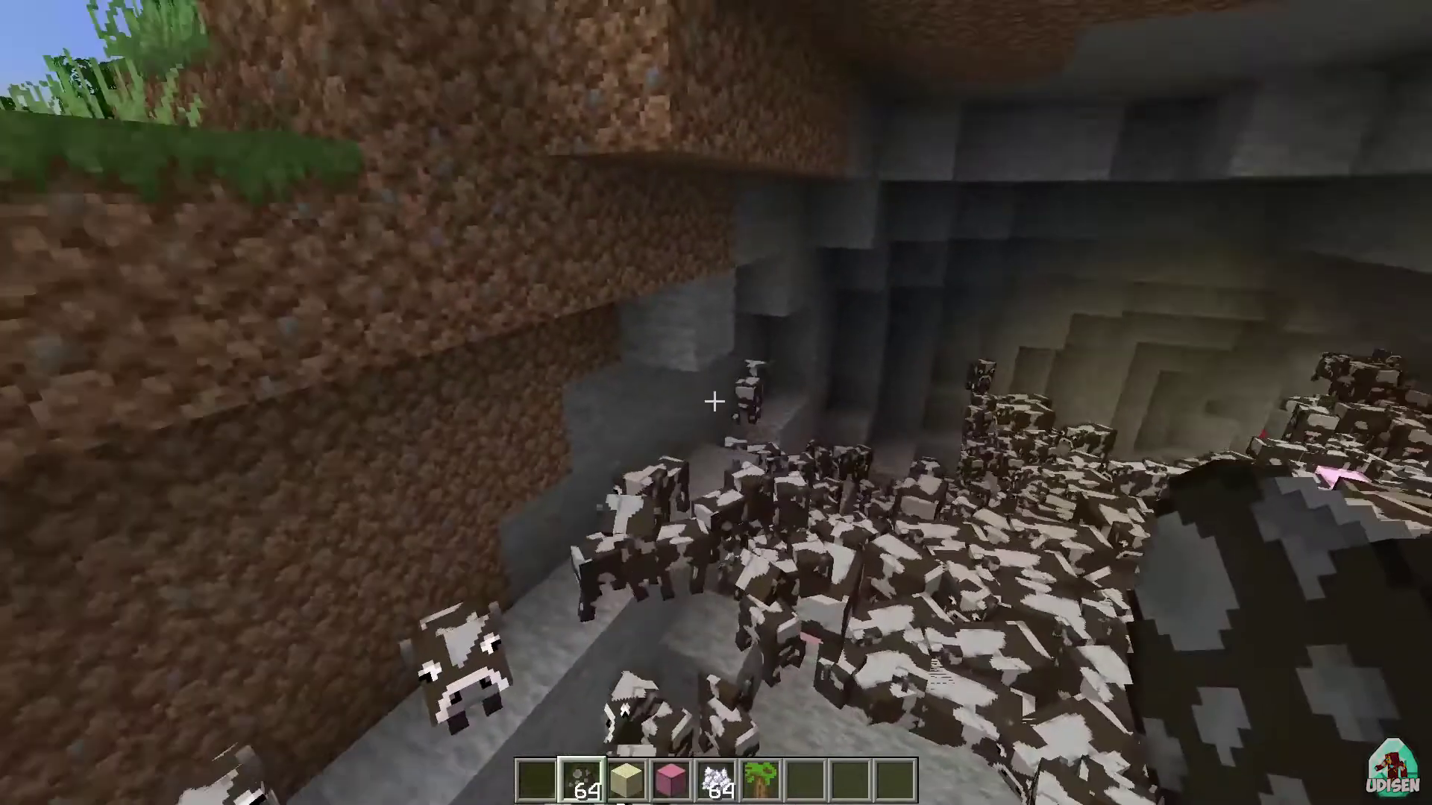
key("w")
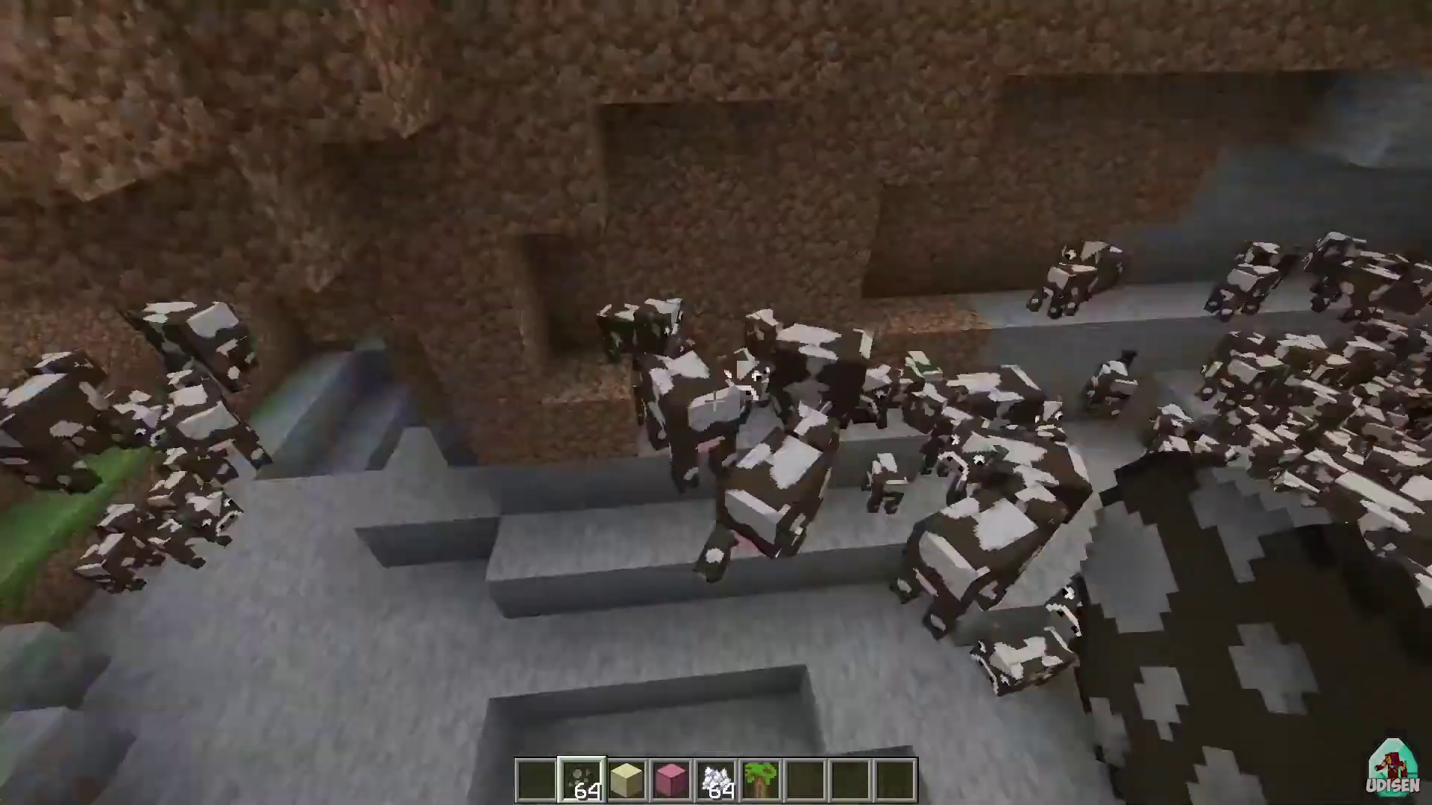
key("F3")
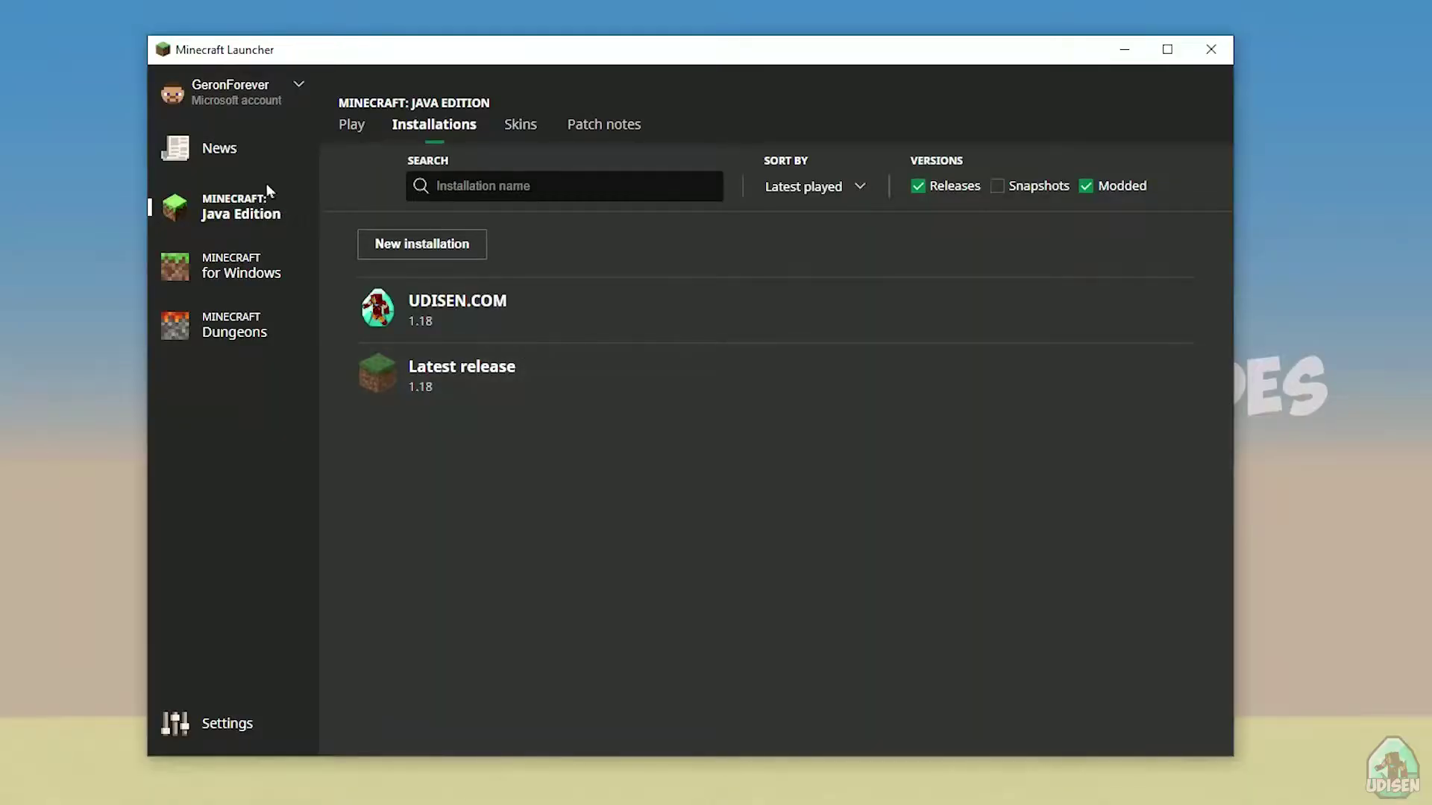
Step: Look through the Minecraft for Windows and News pages, and return to the Java Edition installations list
left_click(243, 264)
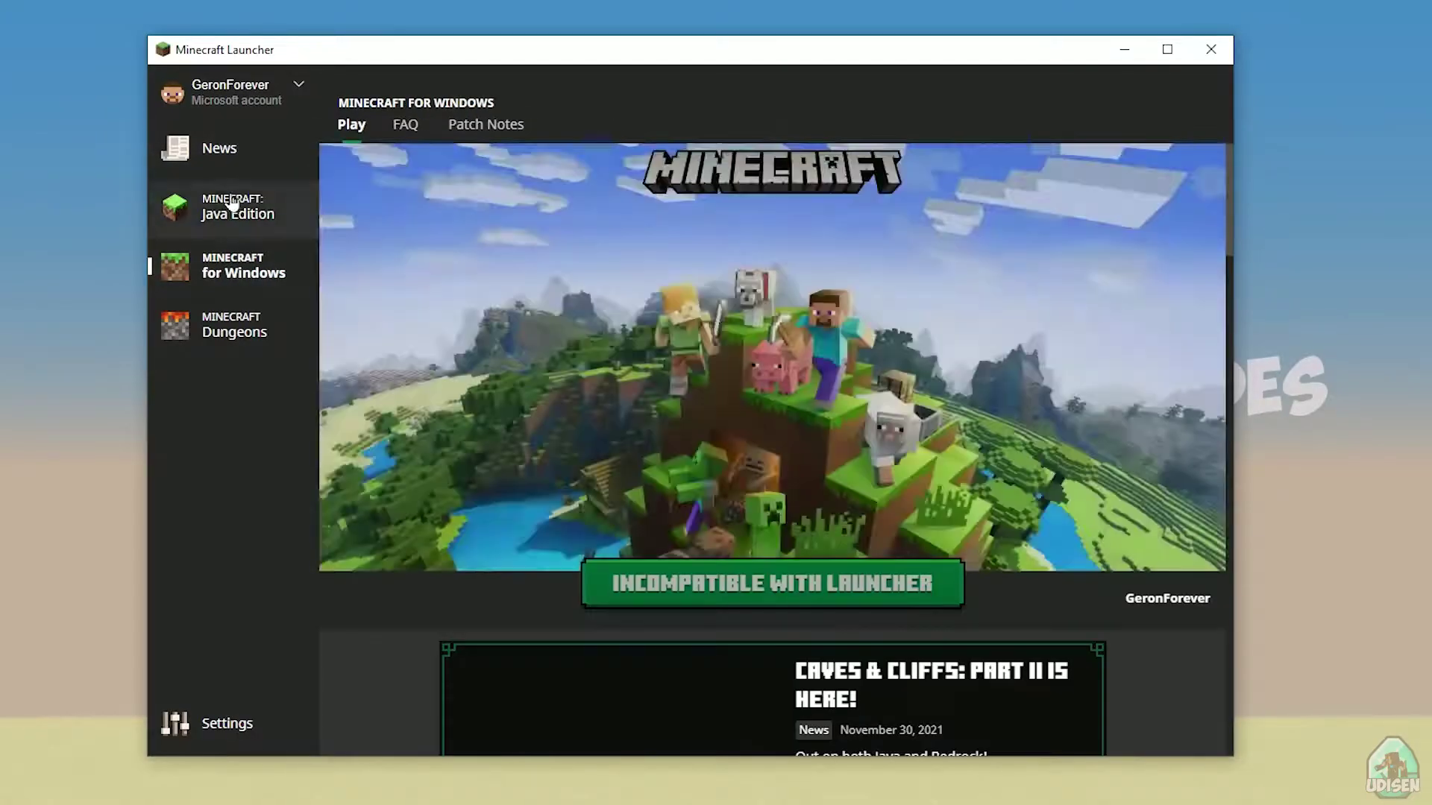
left_click(220, 149)
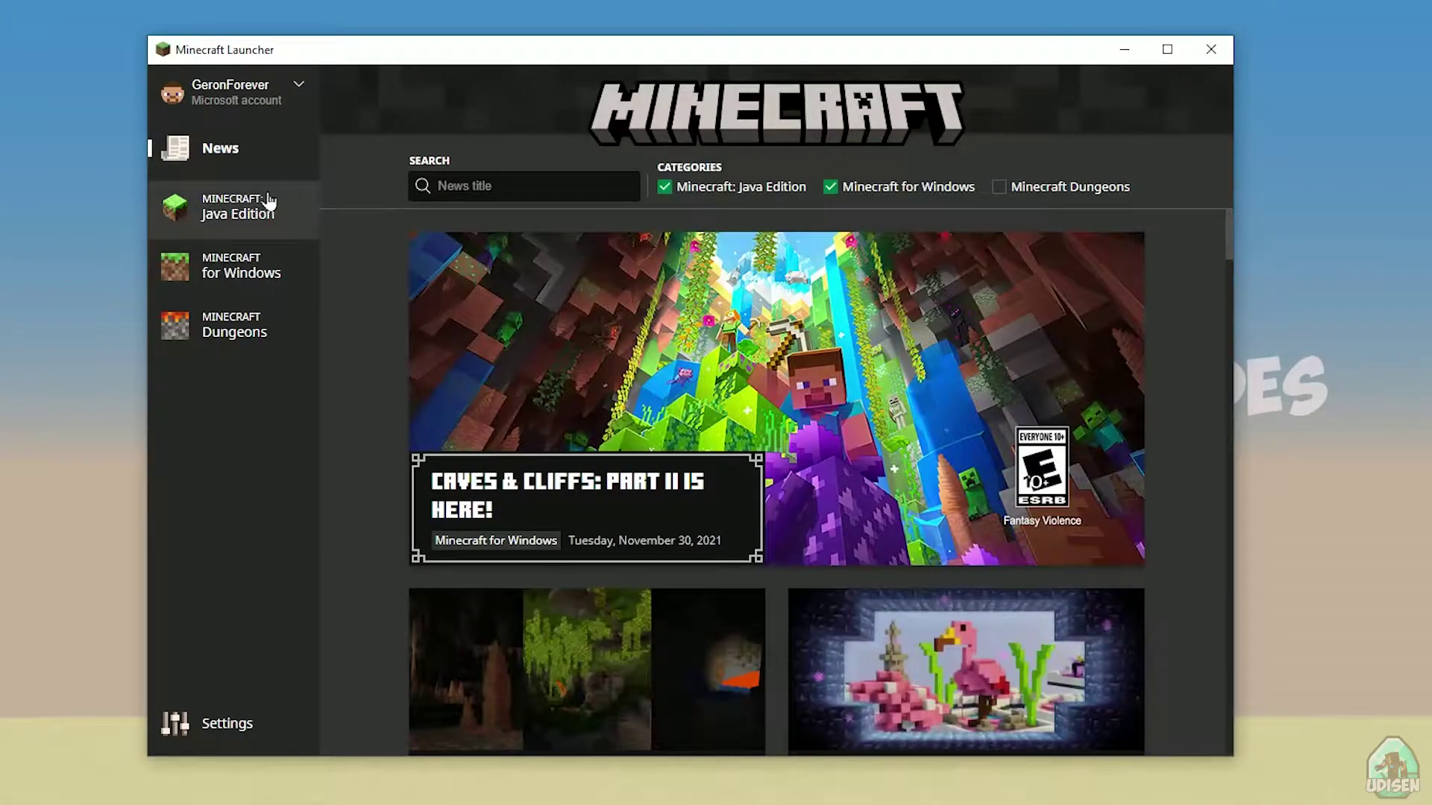
left_click(262, 213)
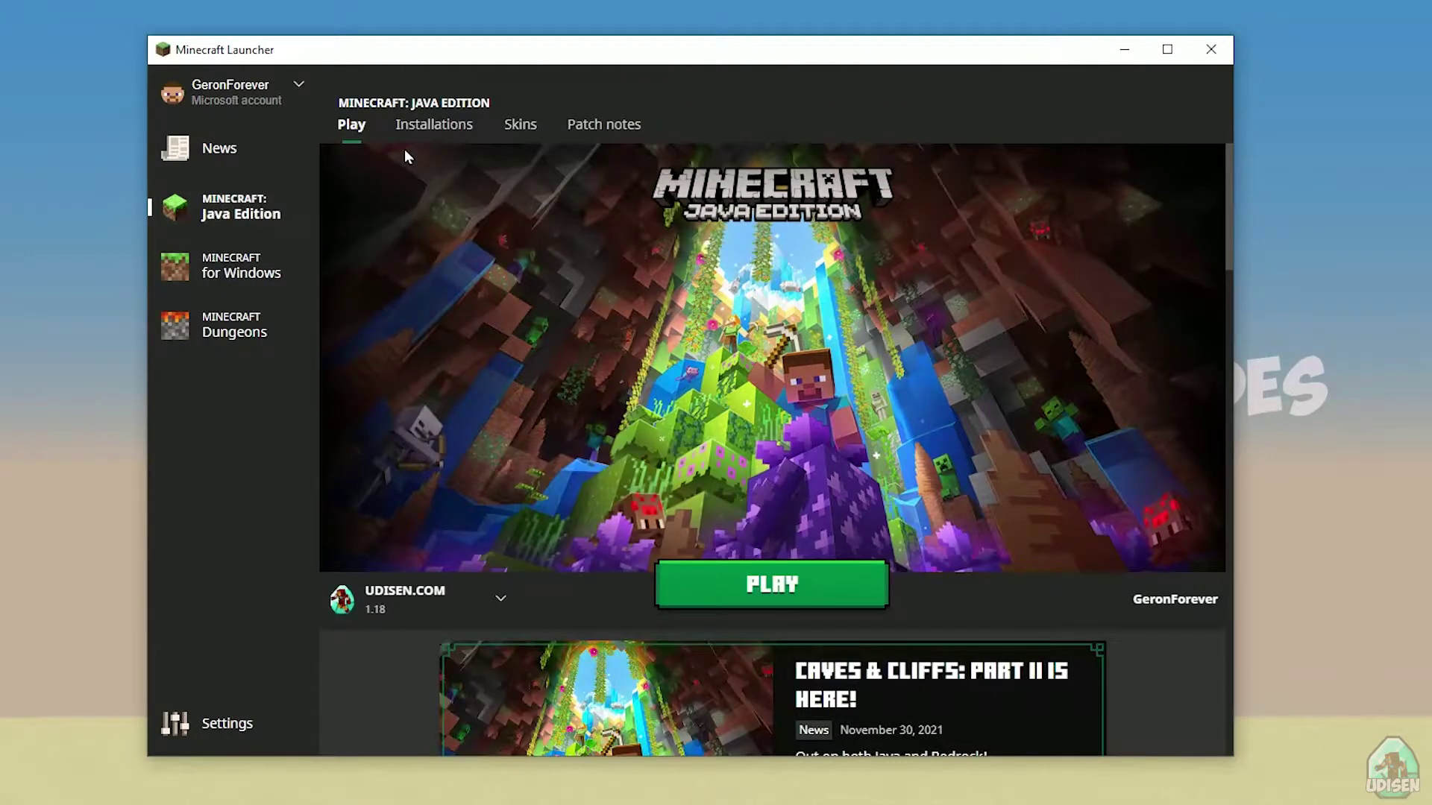
left_click(452, 129)
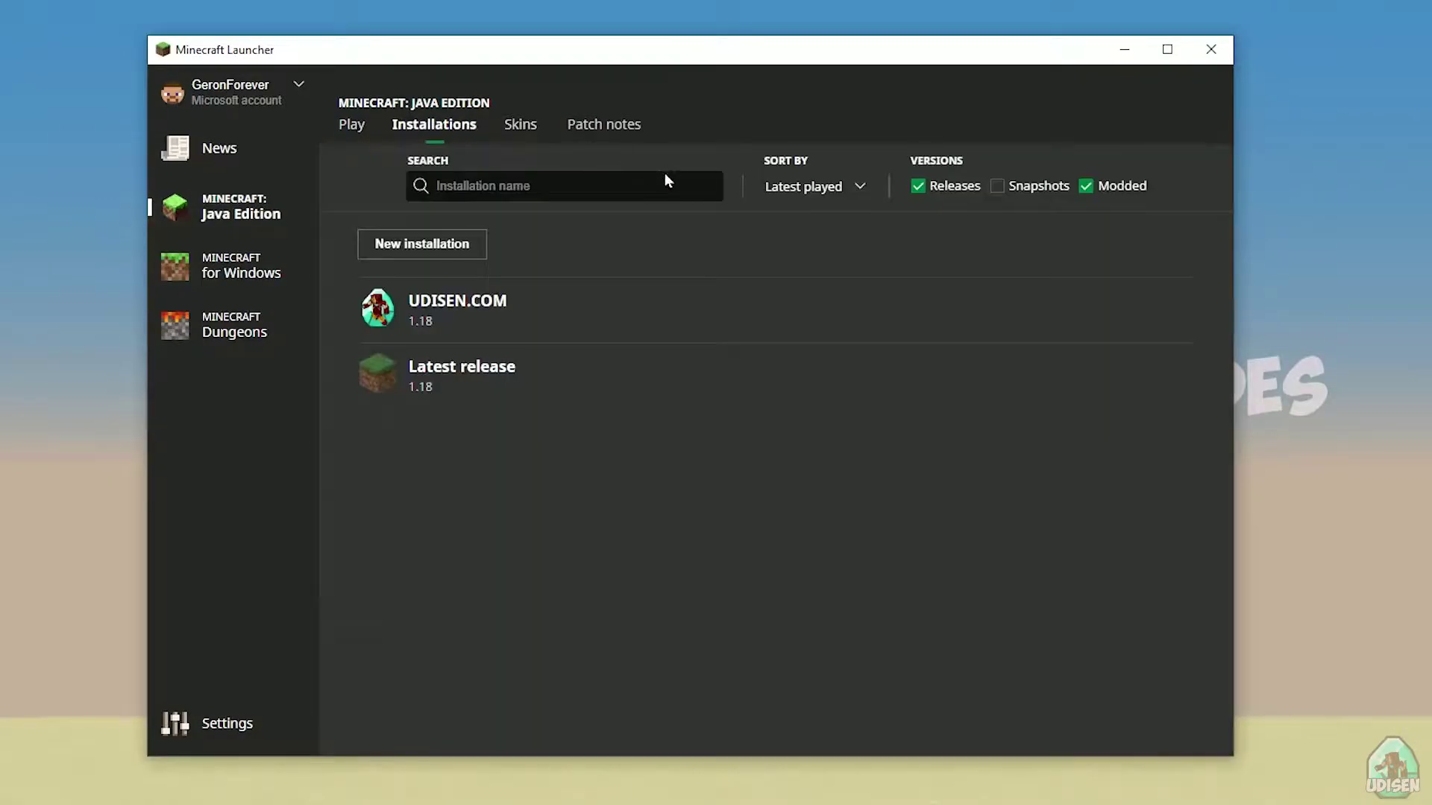
left_click(415, 246)
left_click(656, 269)
type("jnghnmghngnhg")
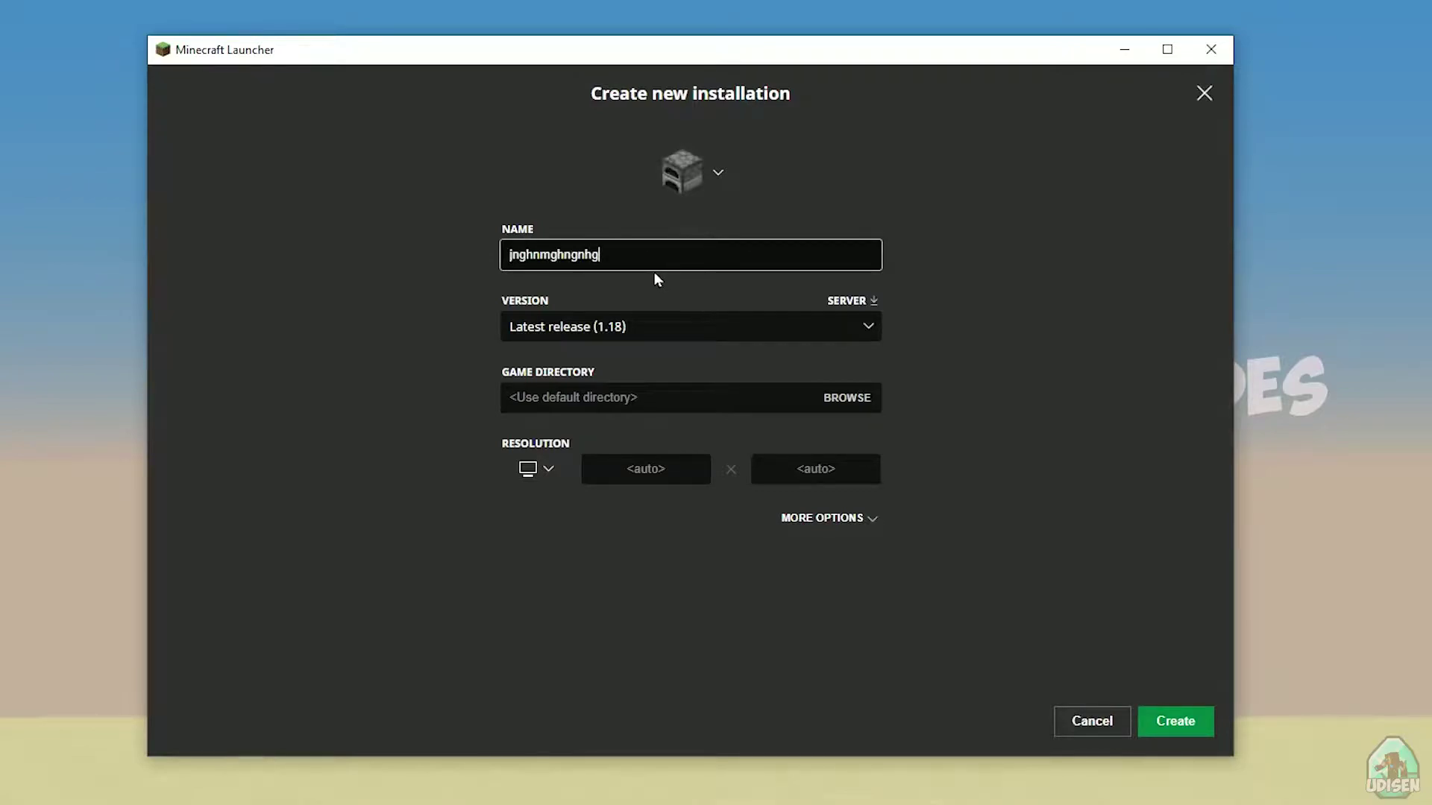
type("n")
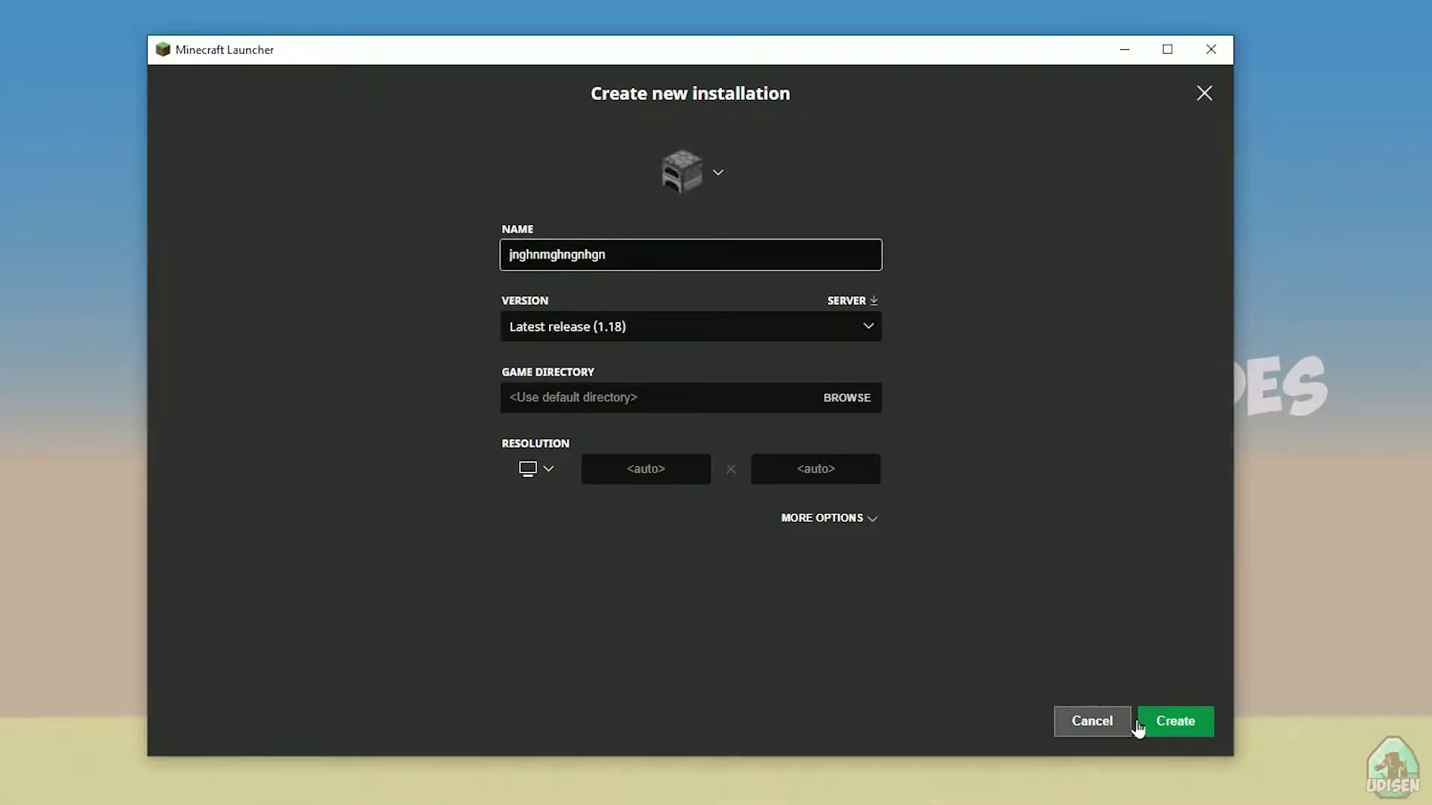
left_click(1082, 729)
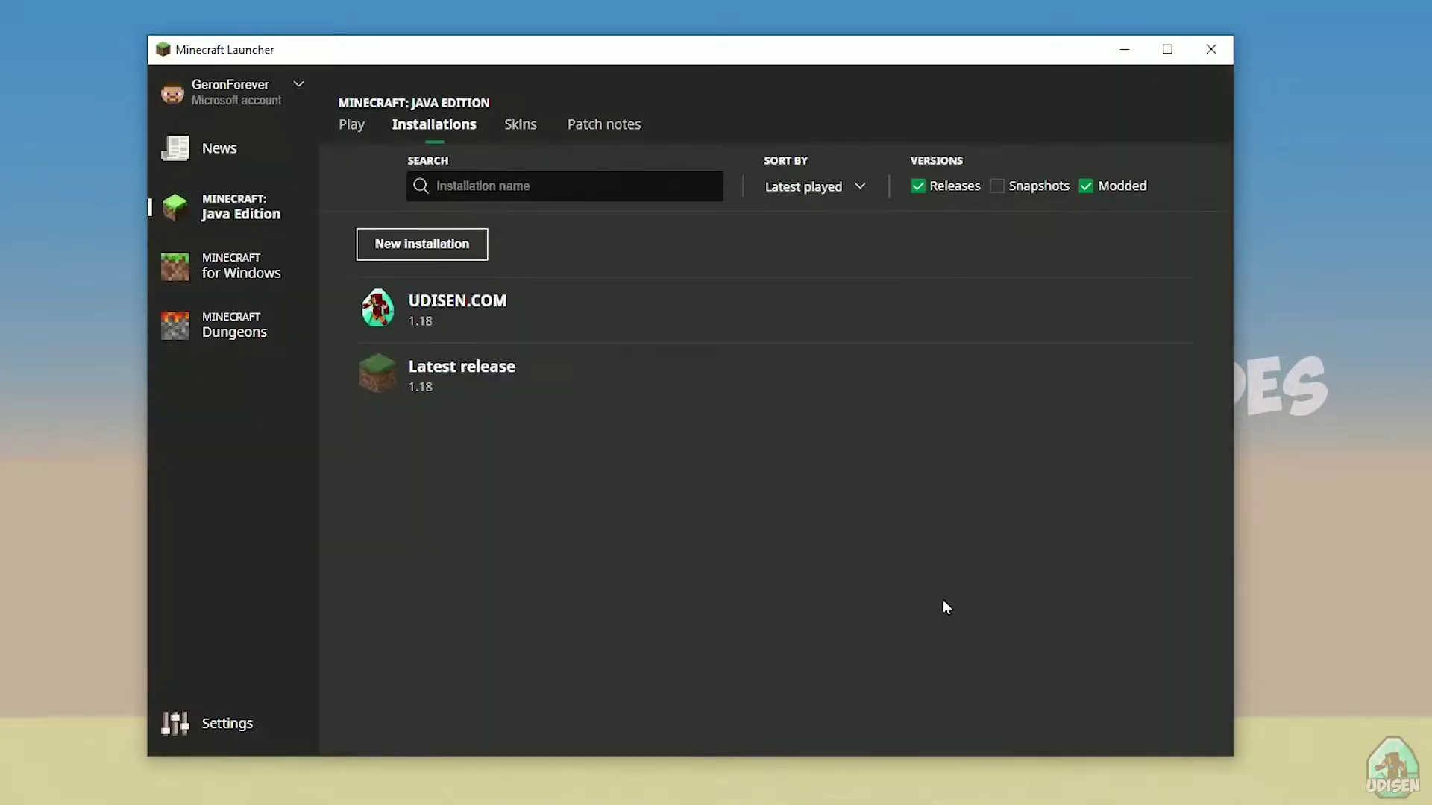
Step: Open the UDISEN.COM installation for editing and choose release 1.18 as its version
left_click(515, 310)
left_click(596, 322)
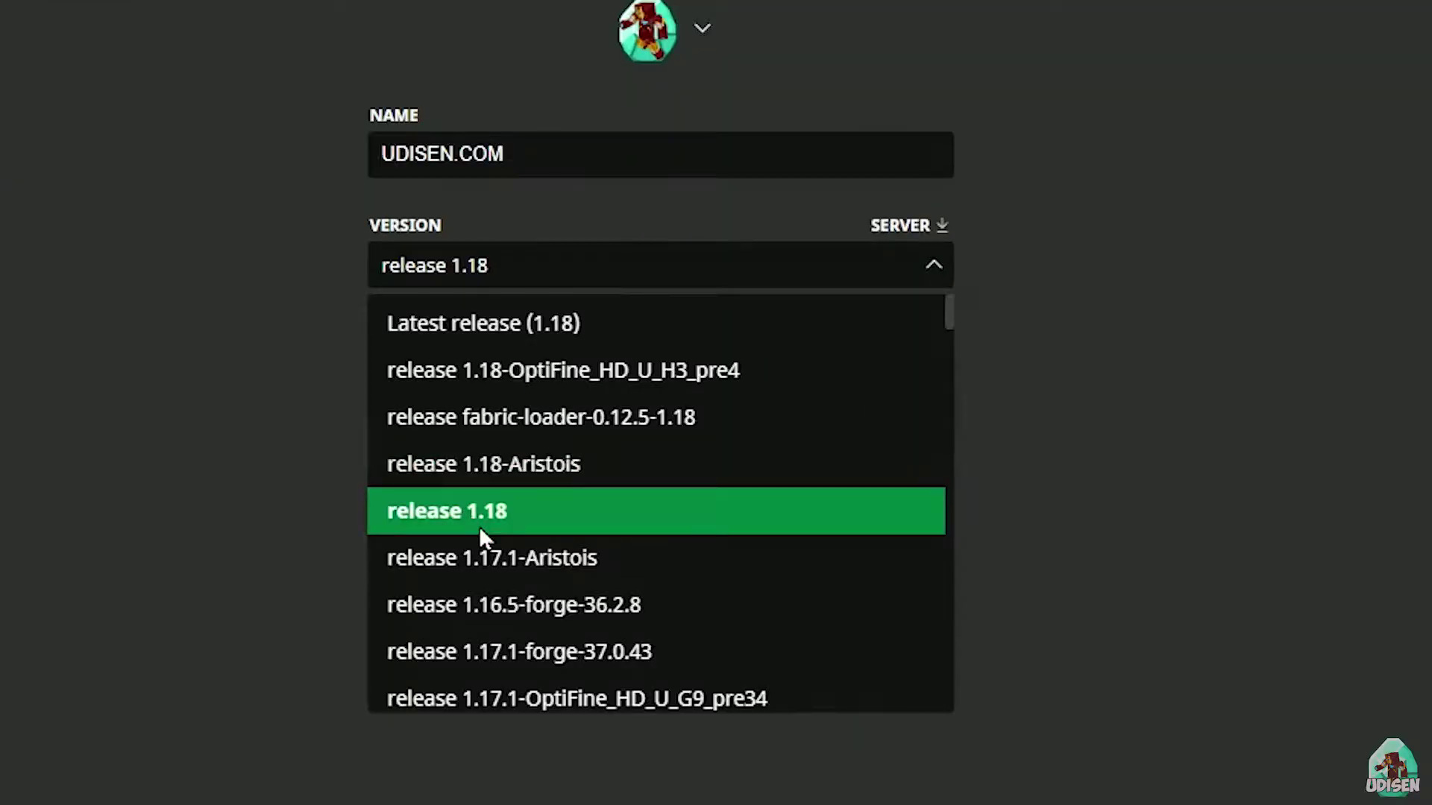
left_click(573, 494)
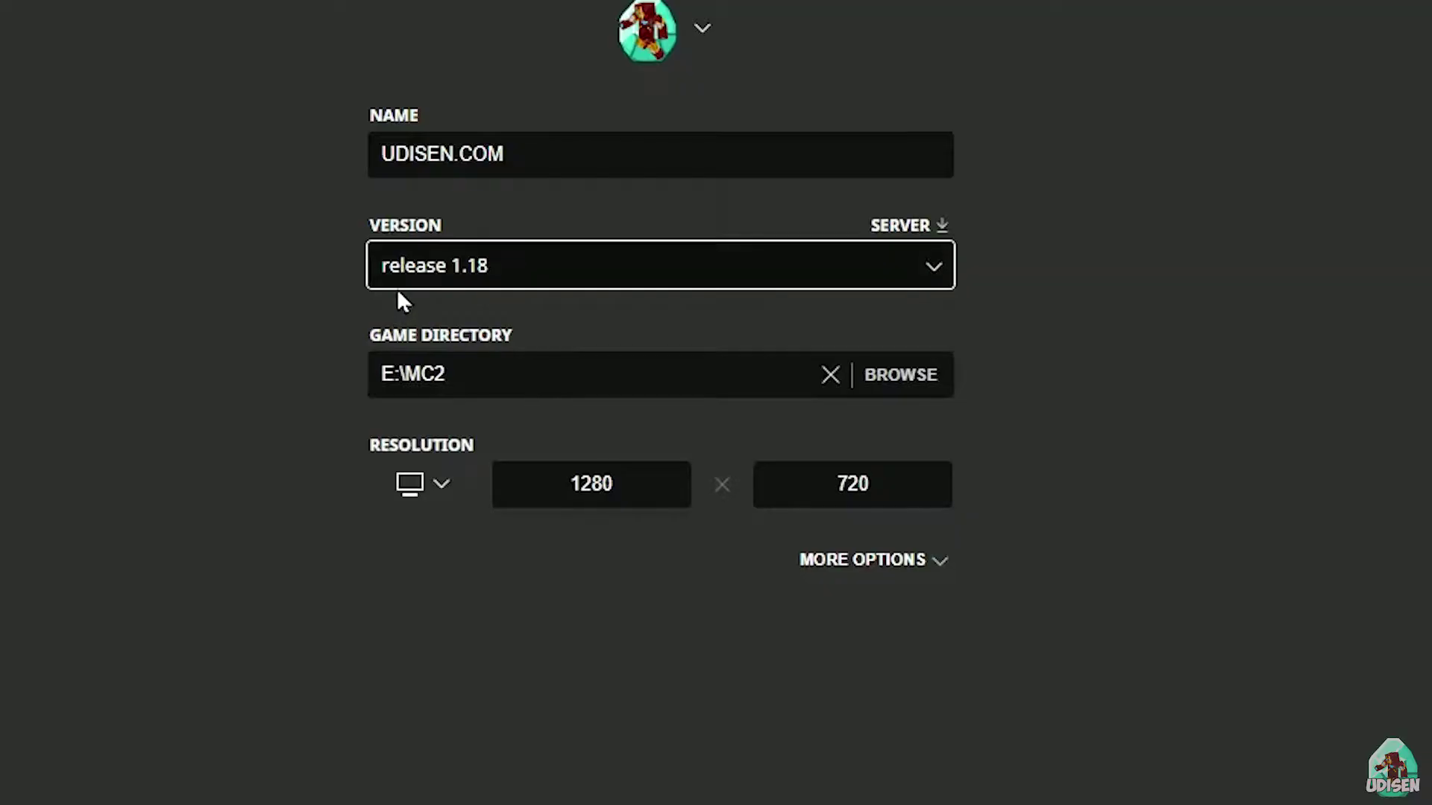
Step: Set the UDISEN.COM installation's version to release 1.16.5-forge-36.2.8
left_click(502, 266)
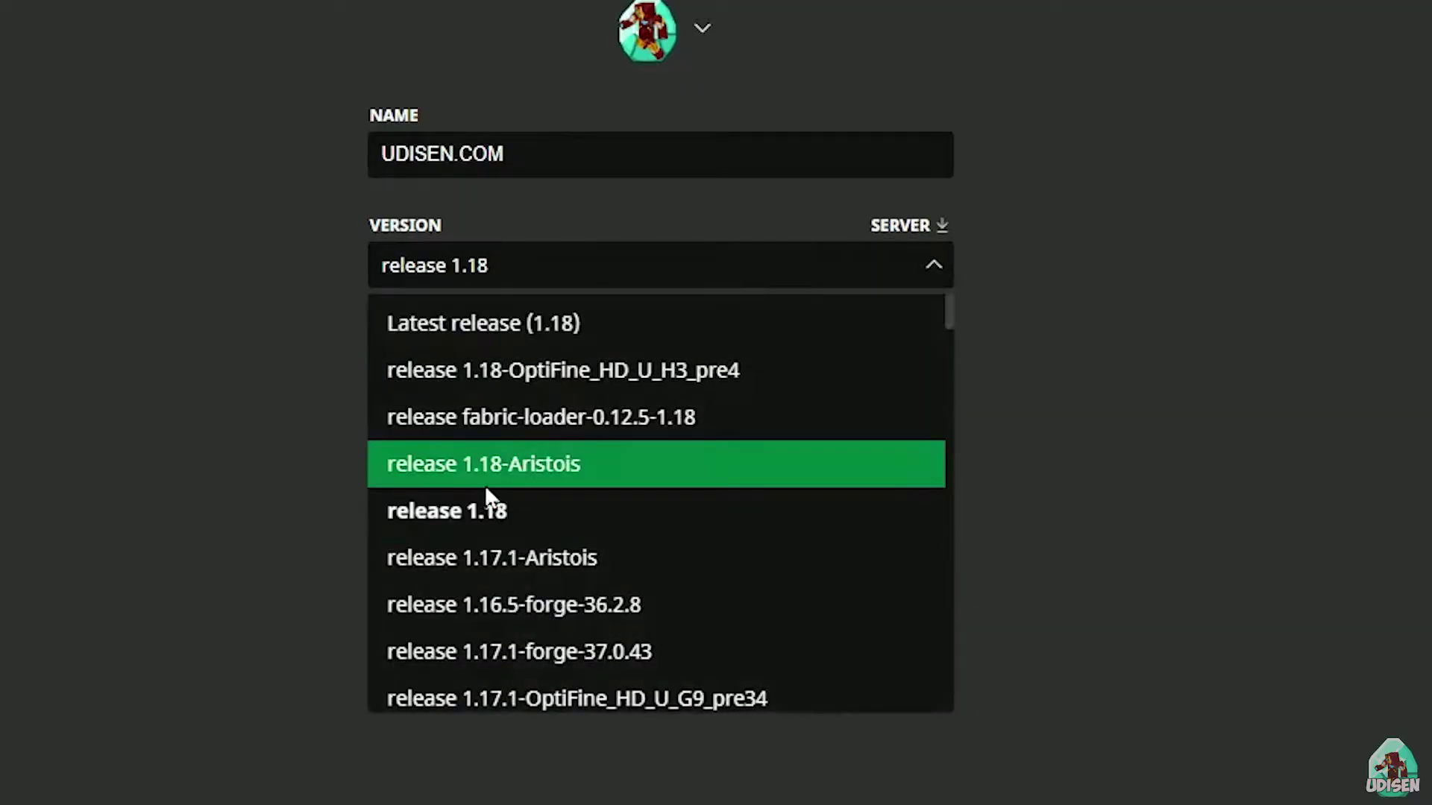
scroll(631, 421, "down", 3)
left_click(633, 418)
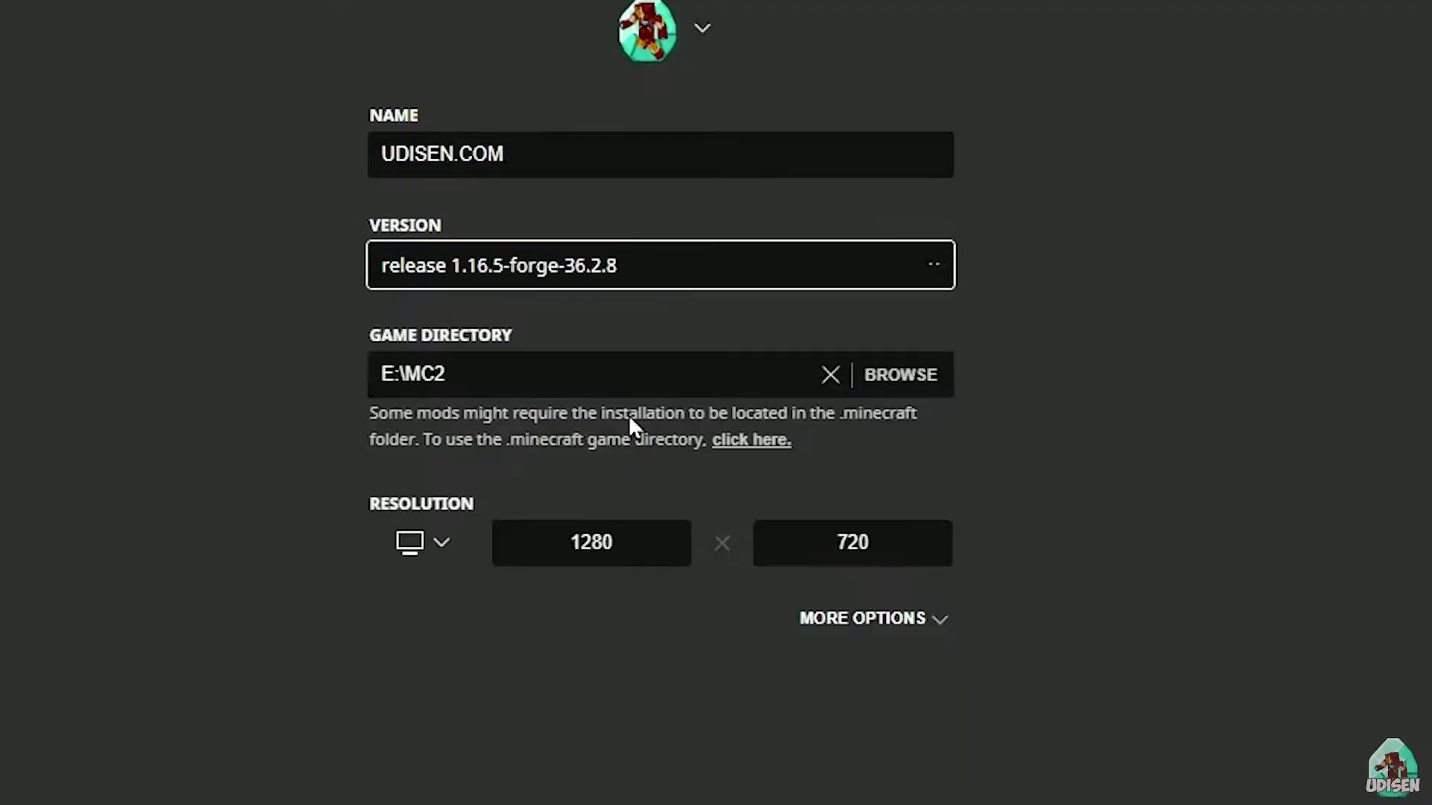
Step: Switch the UDISEN.COM installation's version to pending 1.18_experimental-snapshot-4
left_click(592, 282)
scroll(579, 482, "down", 5)
scroll(589, 463, "up", 2)
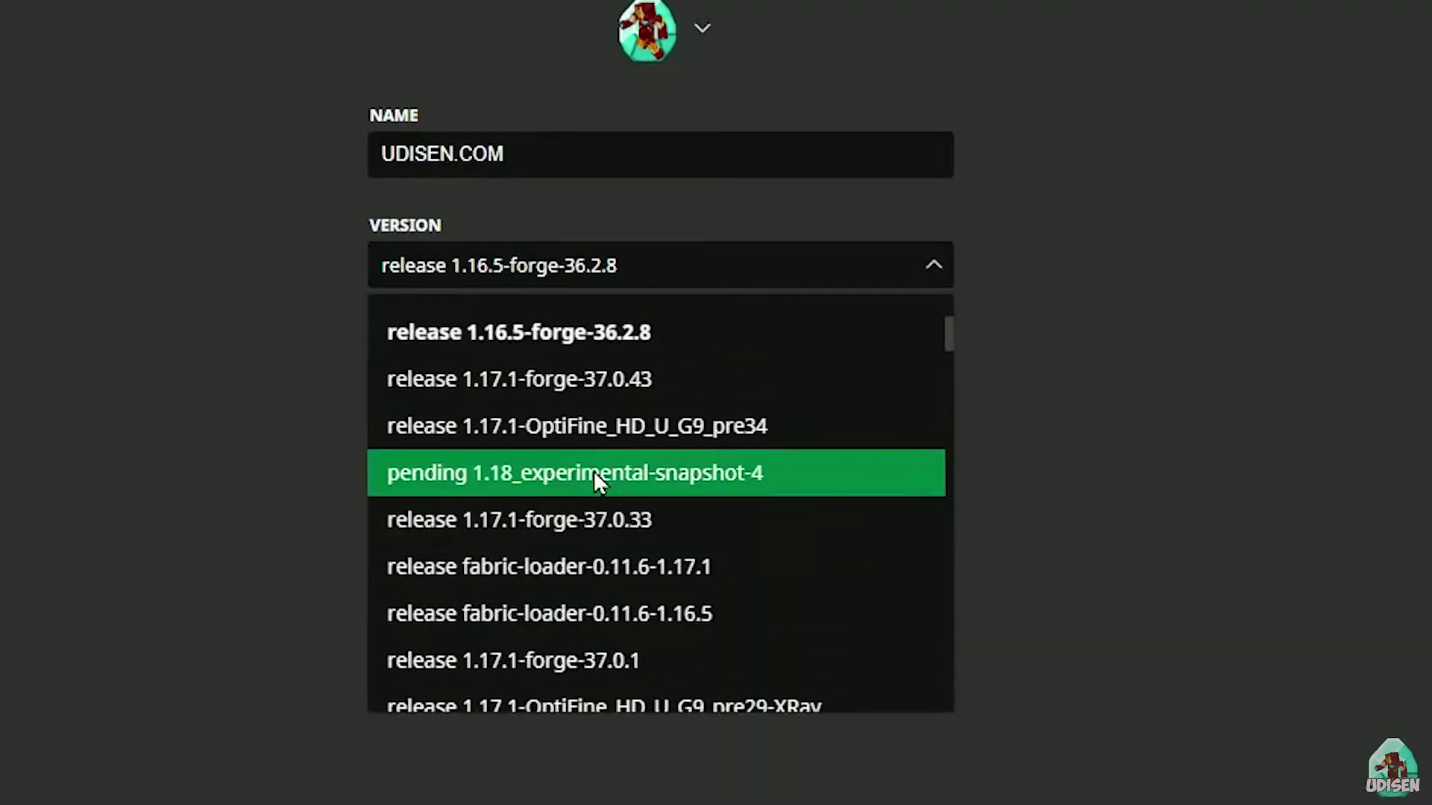
left_click(607, 477)
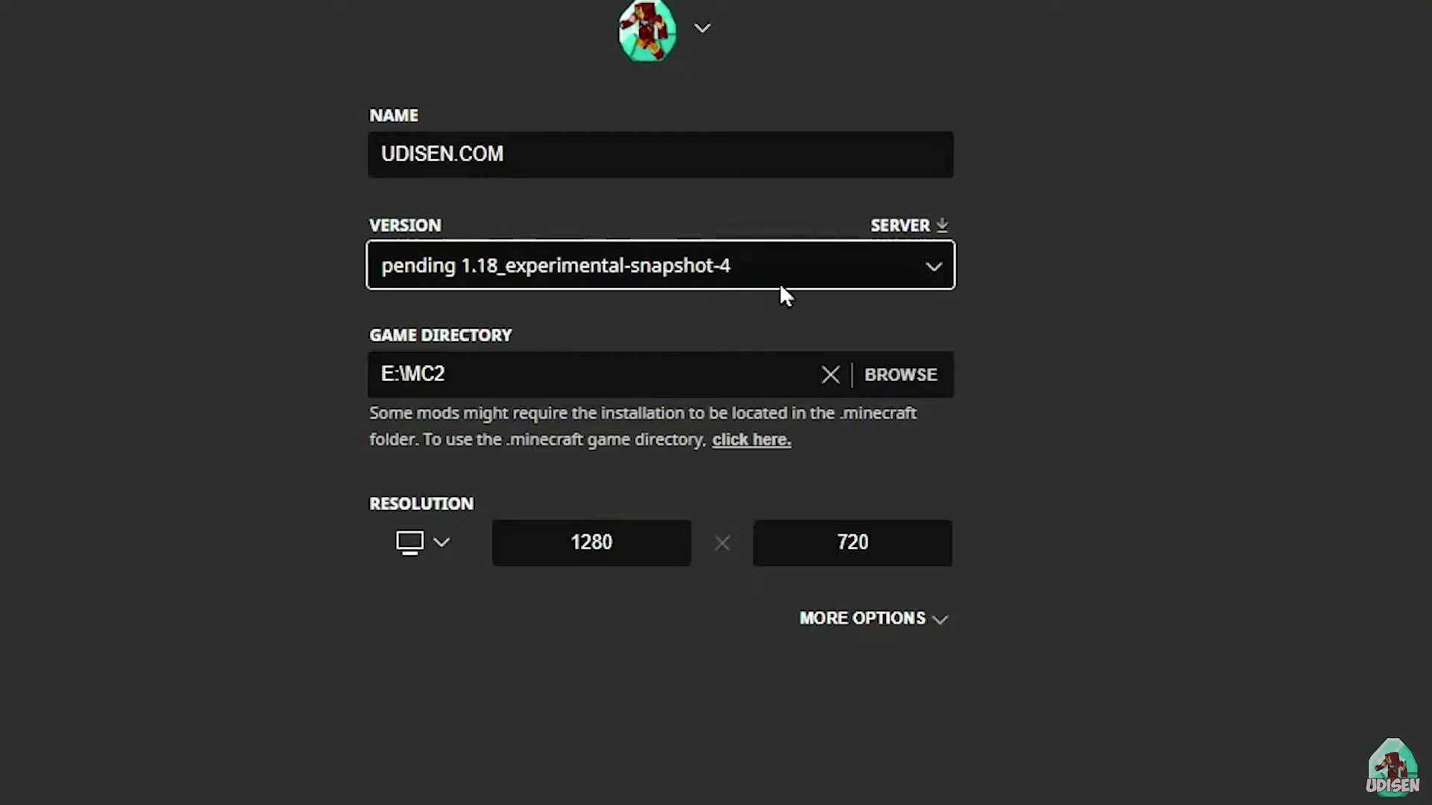
Step: Set the UDISEN.COM installation's version to release 1.18 and save the installation
left_click(723, 268)
scroll(677, 415, "up", 3)
left_click(633, 483)
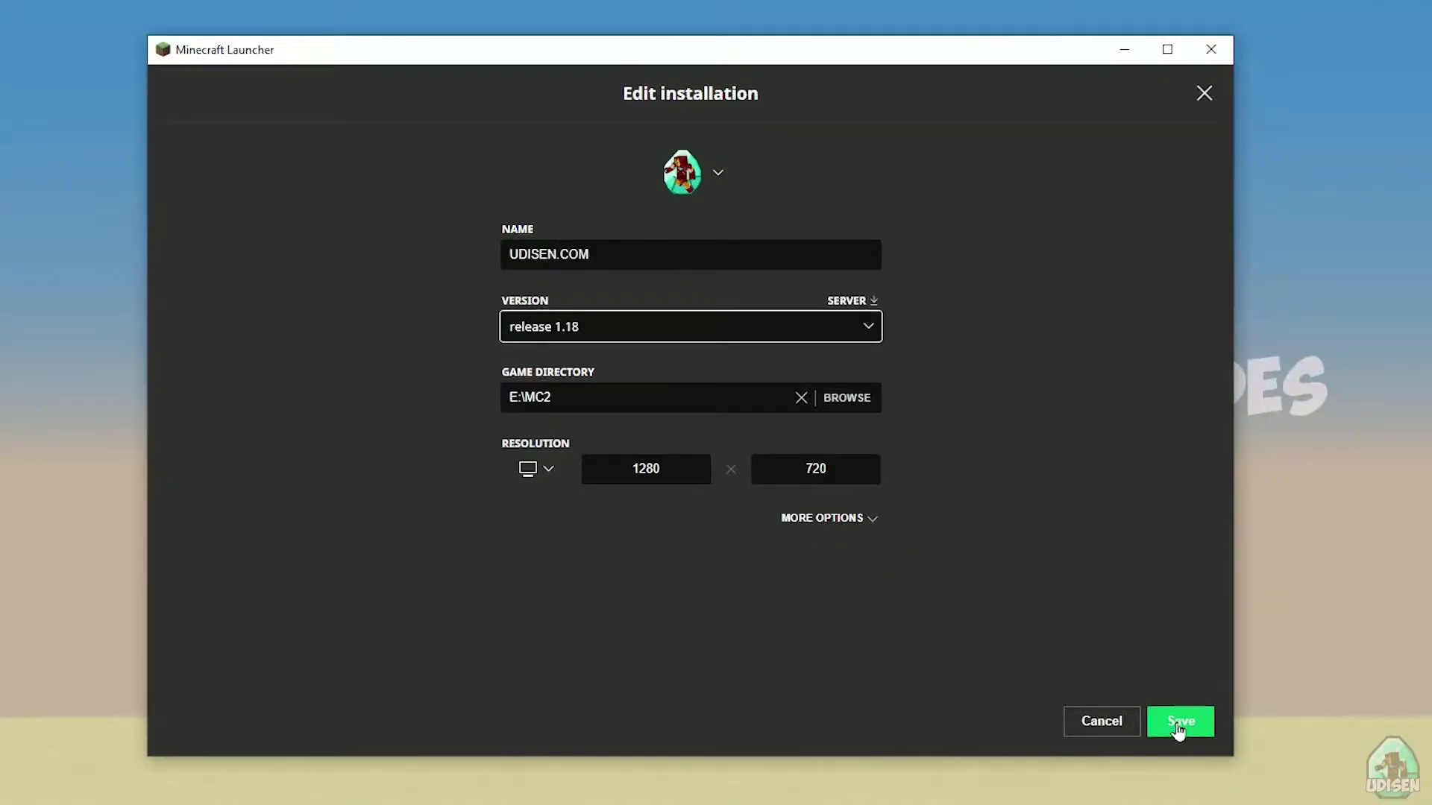
left_click(1179, 726)
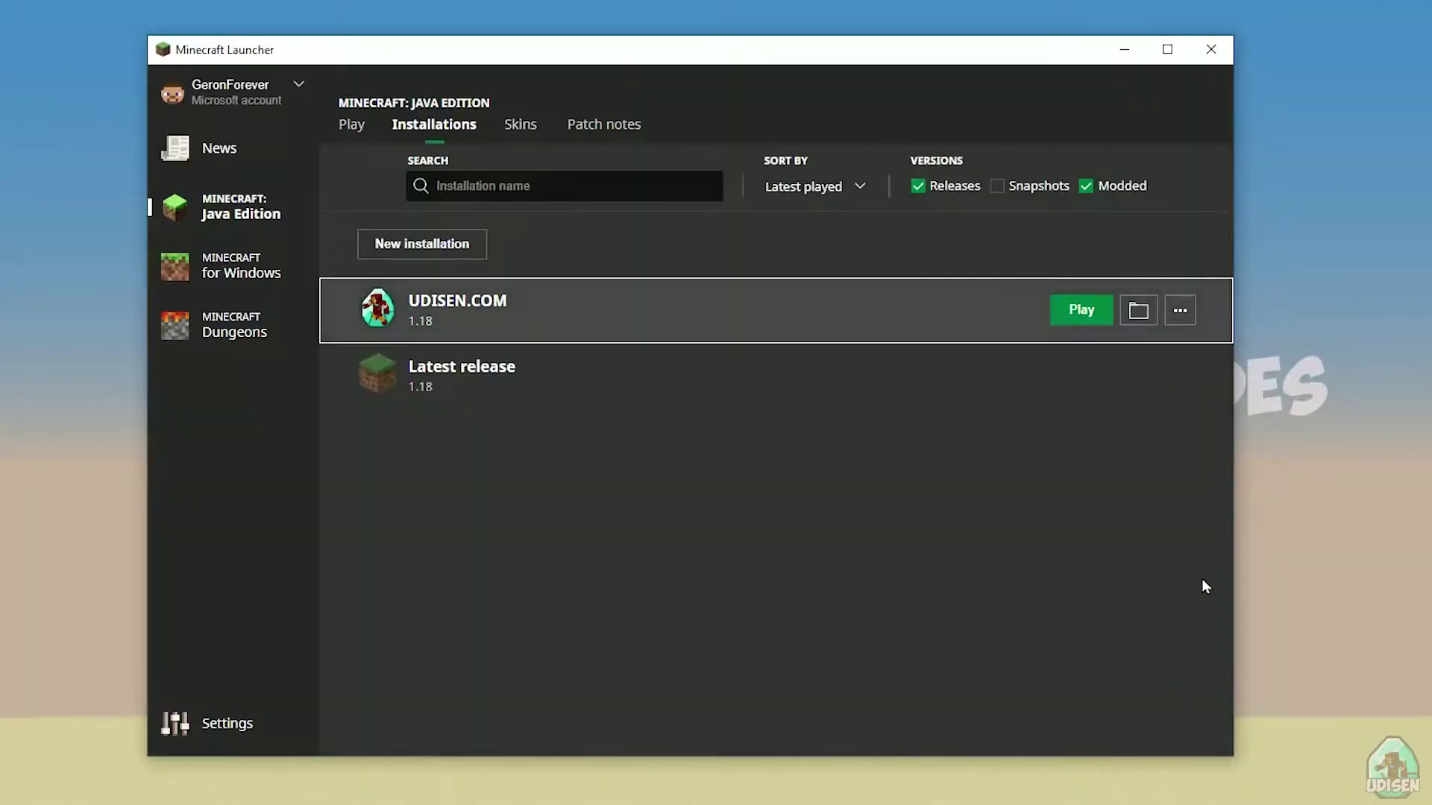
Step: Start the UDISEN.COM installation with Minecraft 1.18 and close the launcher
left_click(1079, 311)
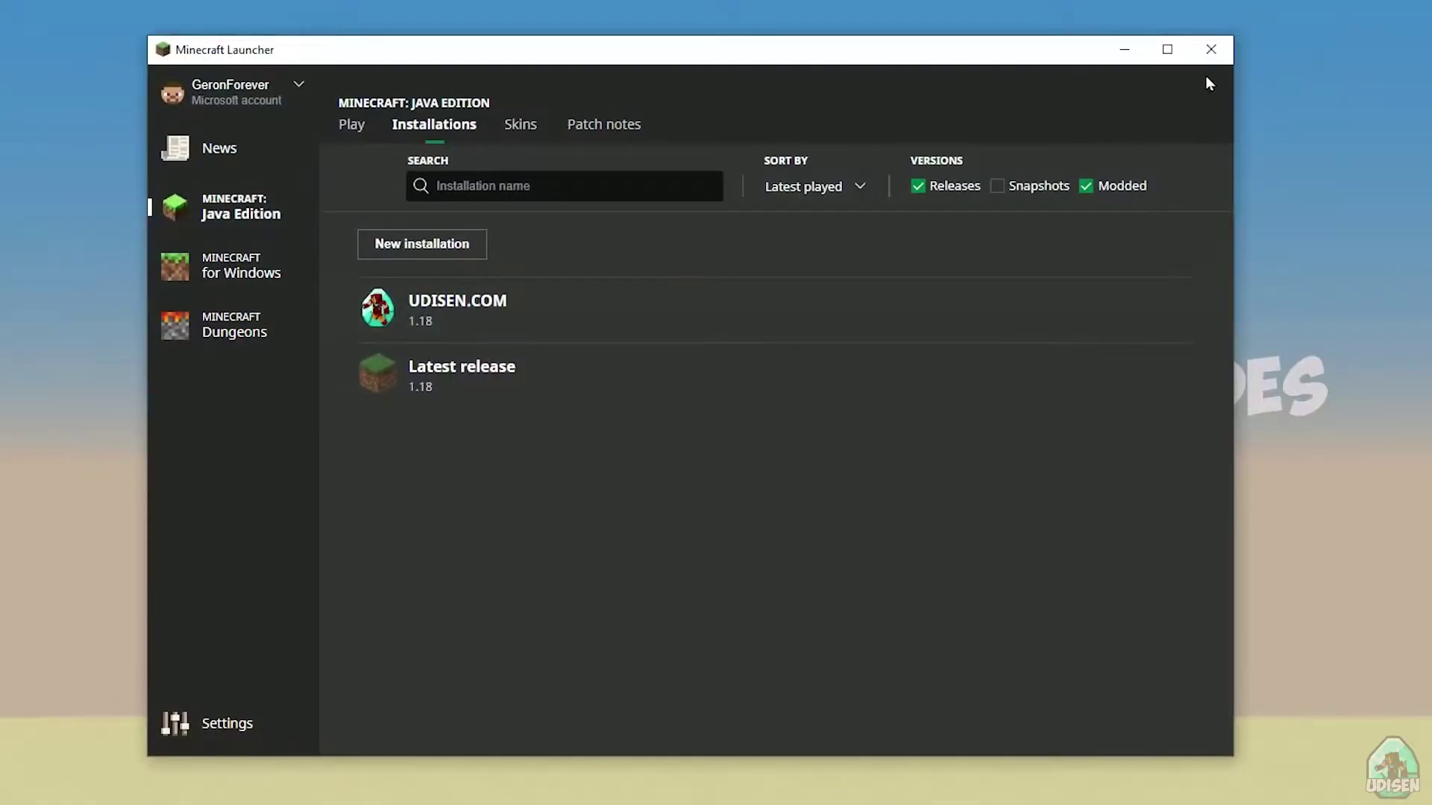
left_click(1206, 49)
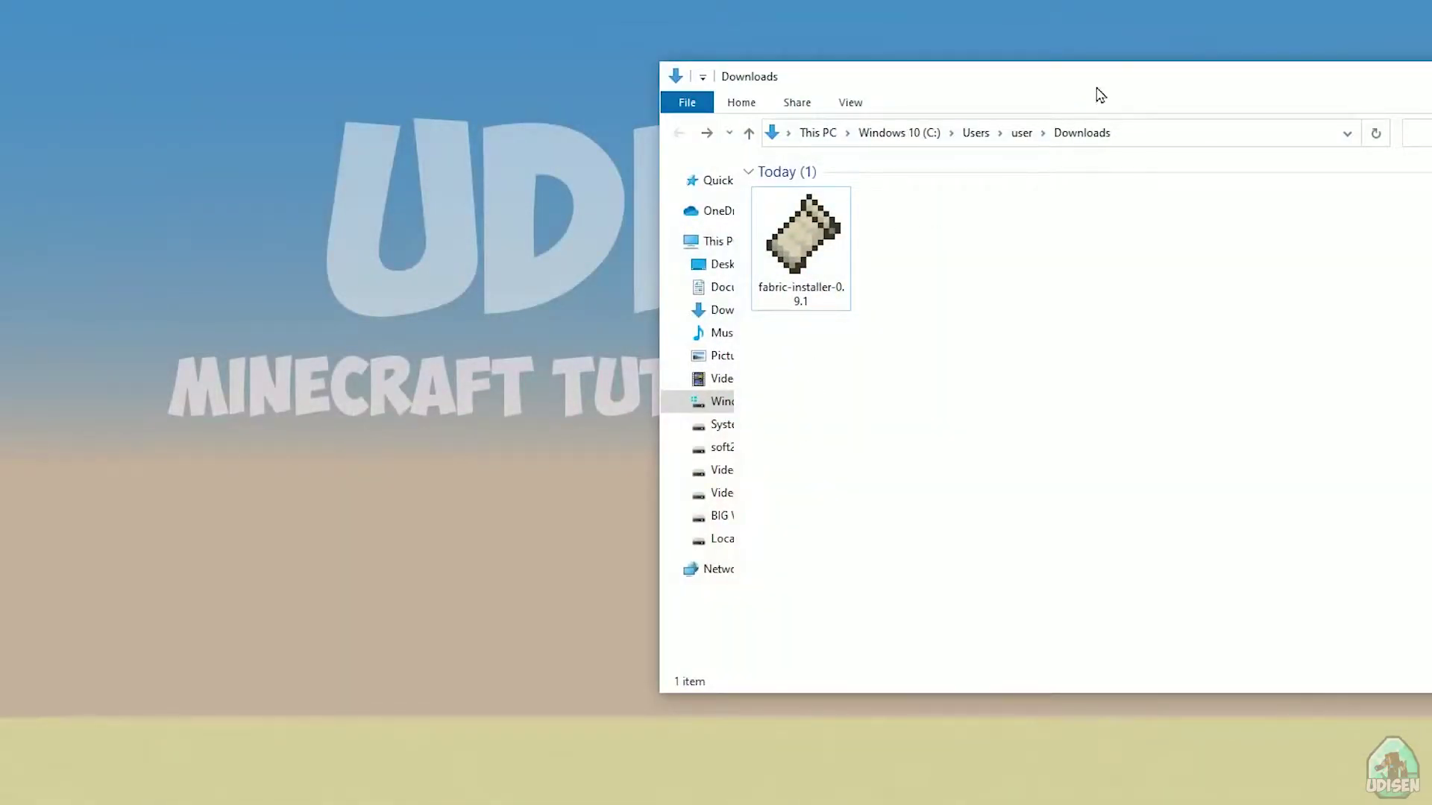
Step: Move the Downloads window into full view and run fabric-installer-0.9.1
left_click_drag(1101, 95, 749, 97)
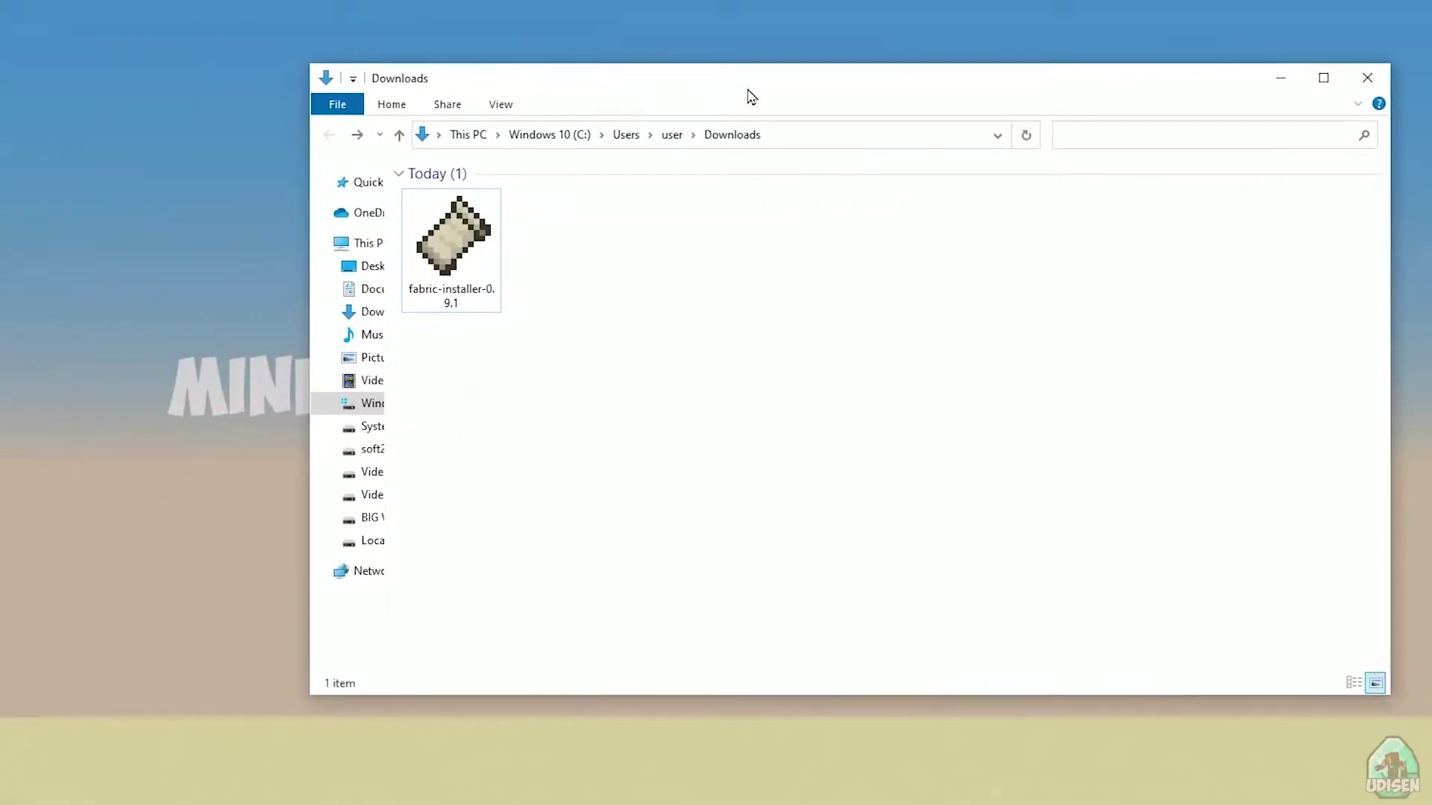
double_click(468, 239)
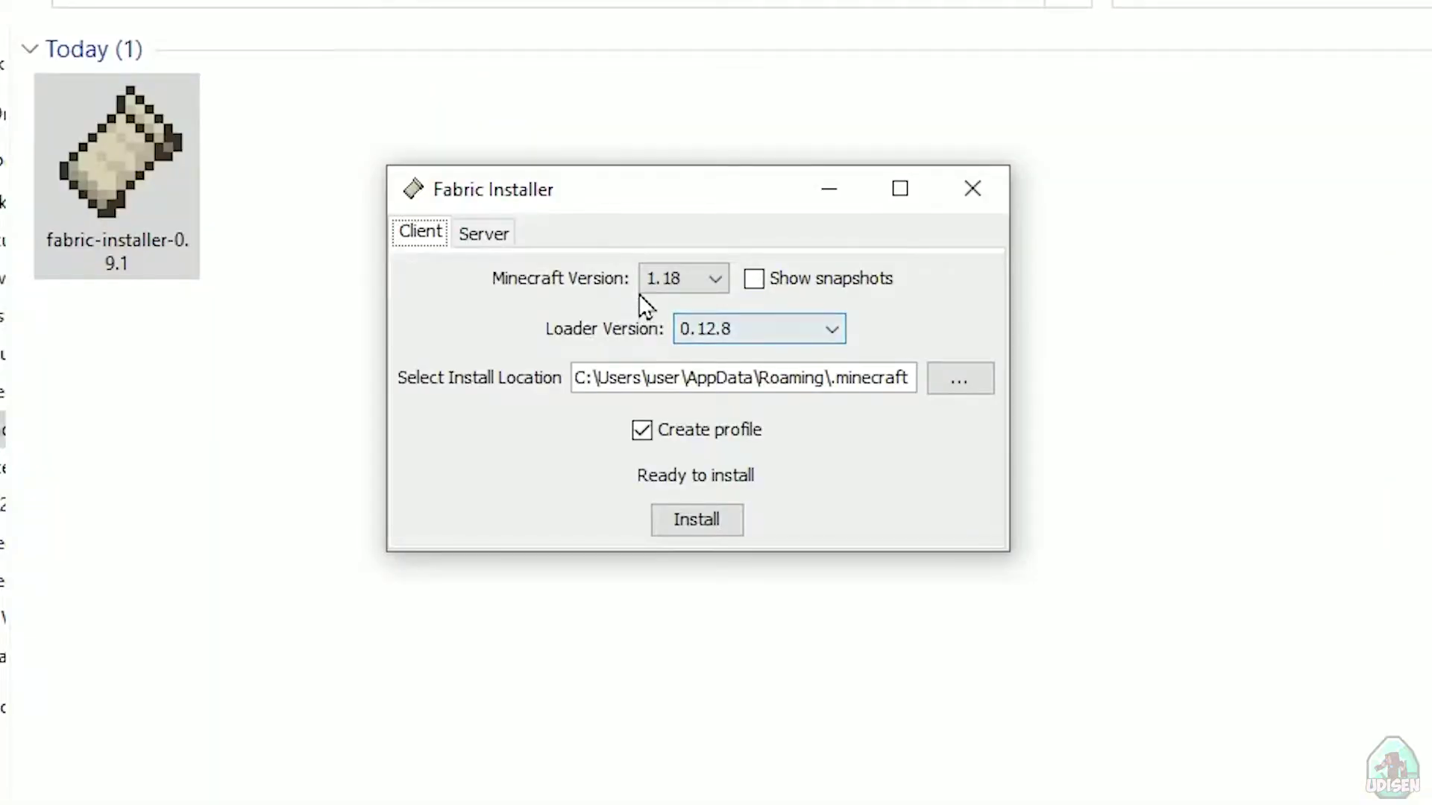
Step: Look at the Fabric Installer's Server options and return to the Client options
left_click(728, 370)
left_click(667, 277)
left_click(472, 238)
left_click(442, 238)
left_click(485, 237)
left_click(442, 237)
Step: Check the available loader versions, keep 0.12.8, and choose Minecraft version 1.18 for the client
left_click(725, 331)
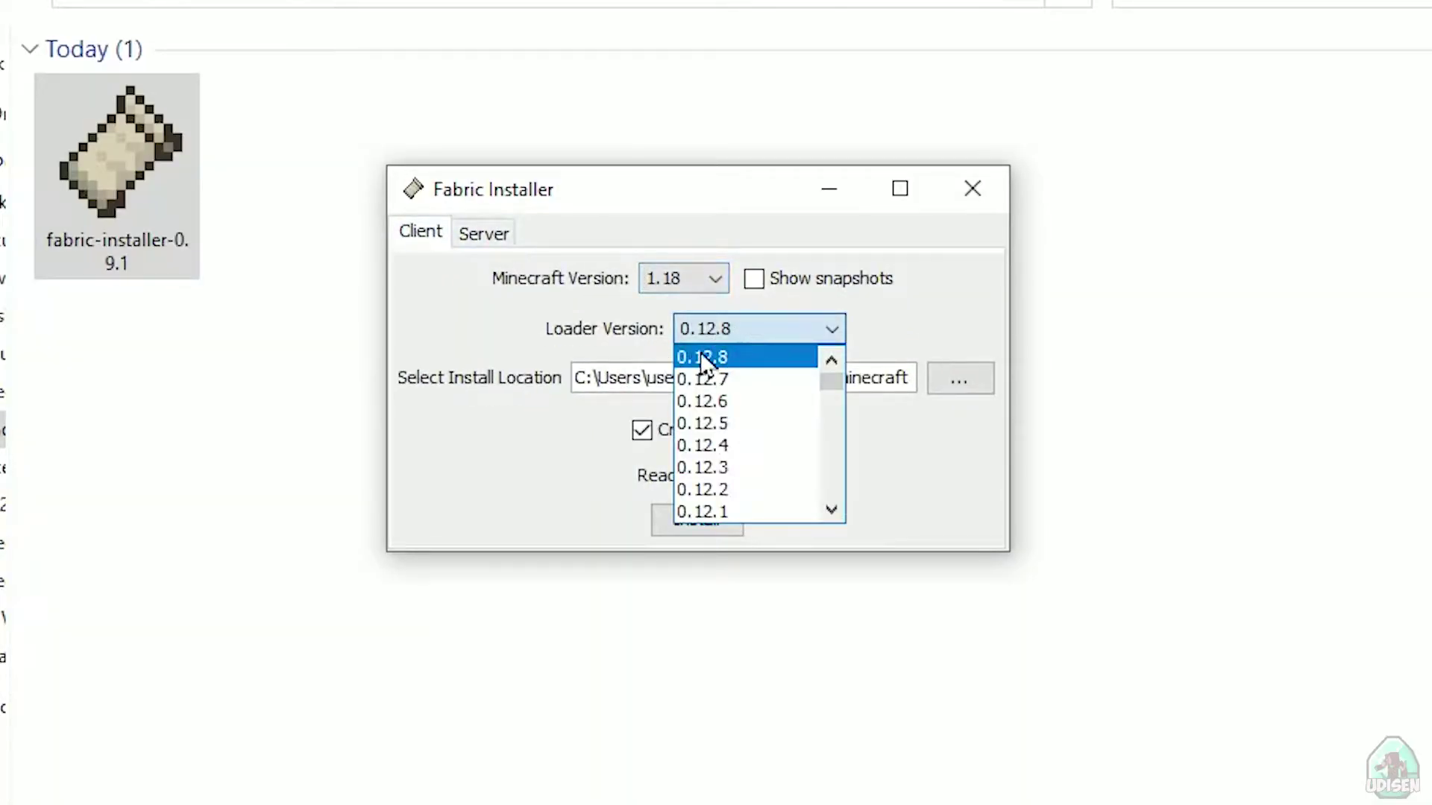
left_click(672, 302)
left_click(684, 282)
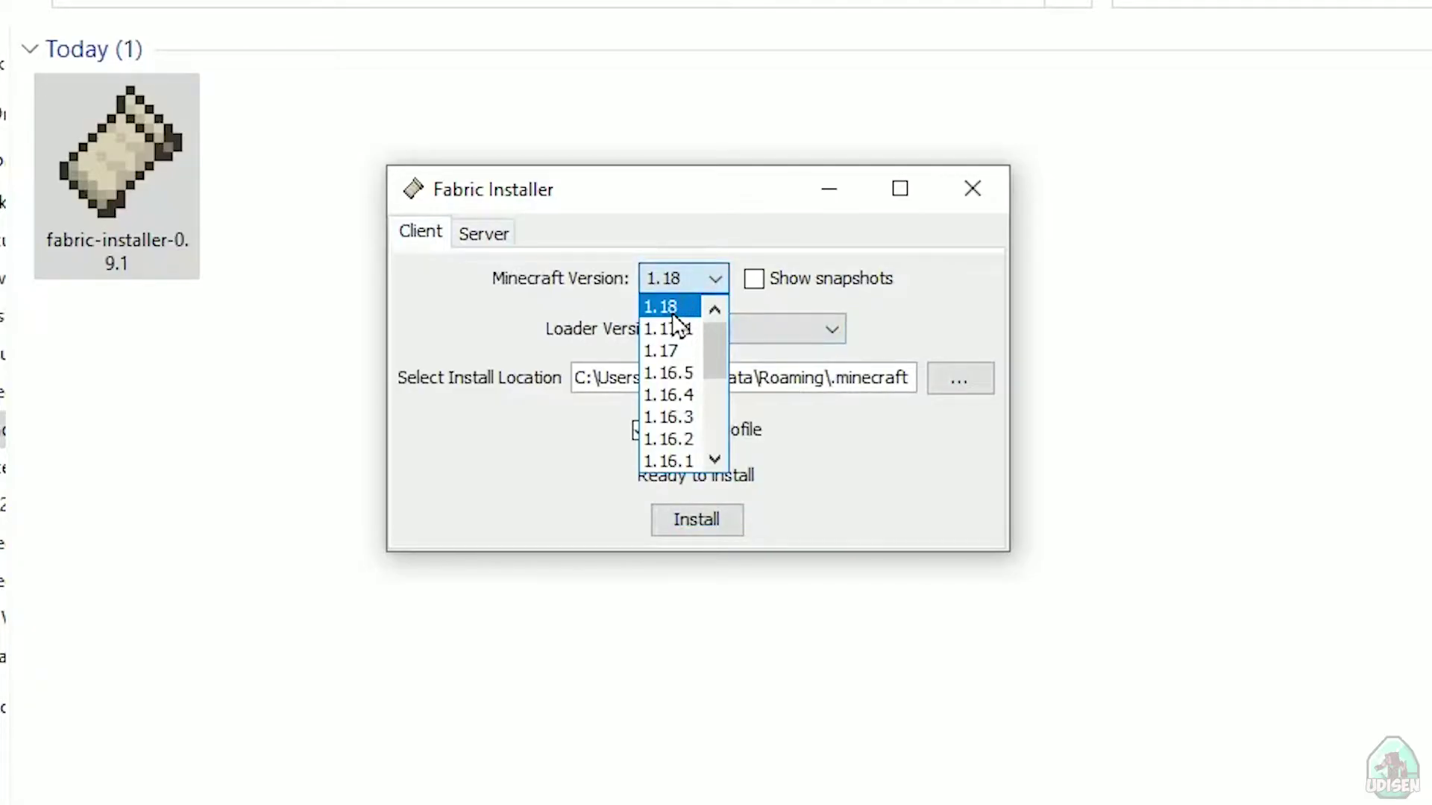
left_click(670, 308)
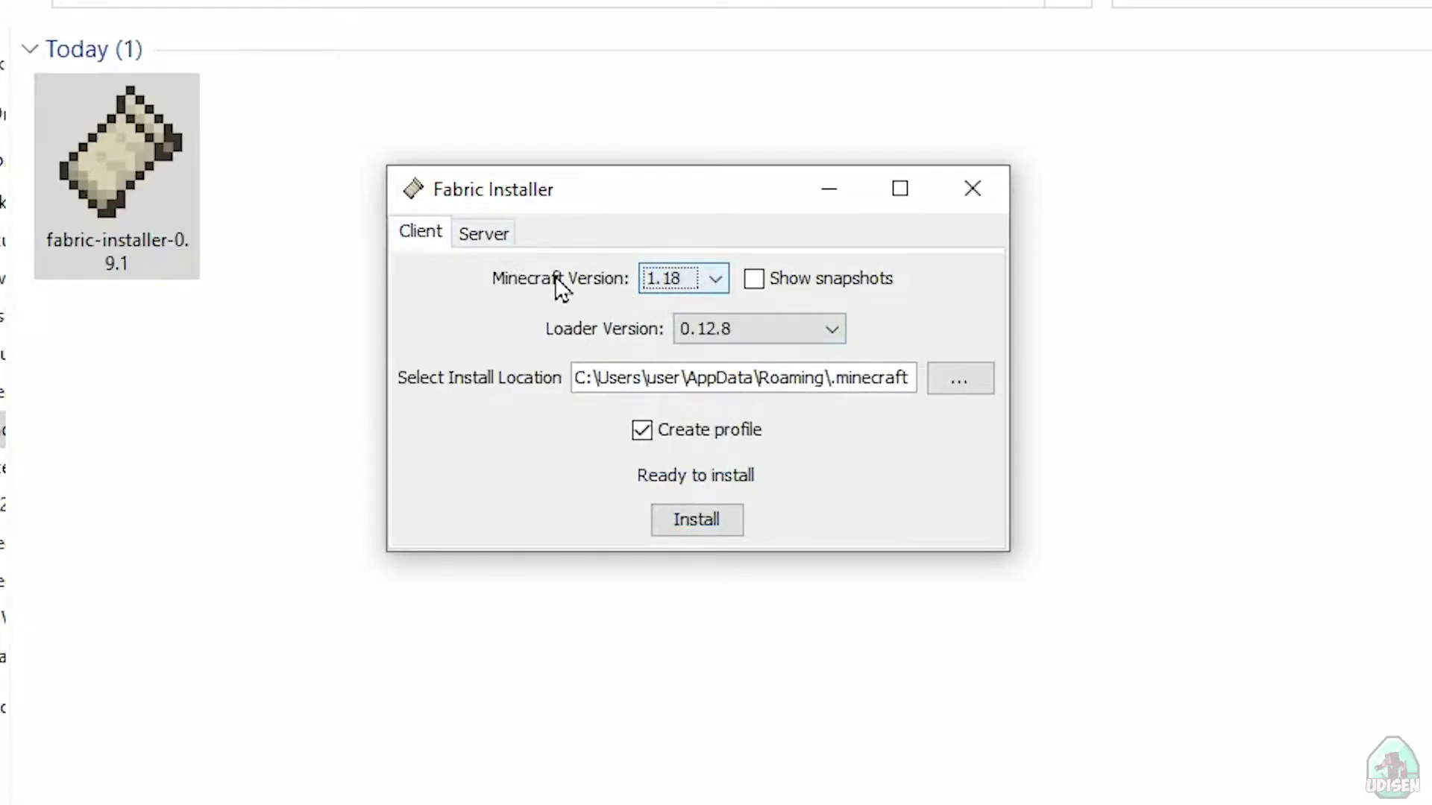
Step: Look through the Minecraft versions offered by the installer and keep 1.18
left_click(675, 284)
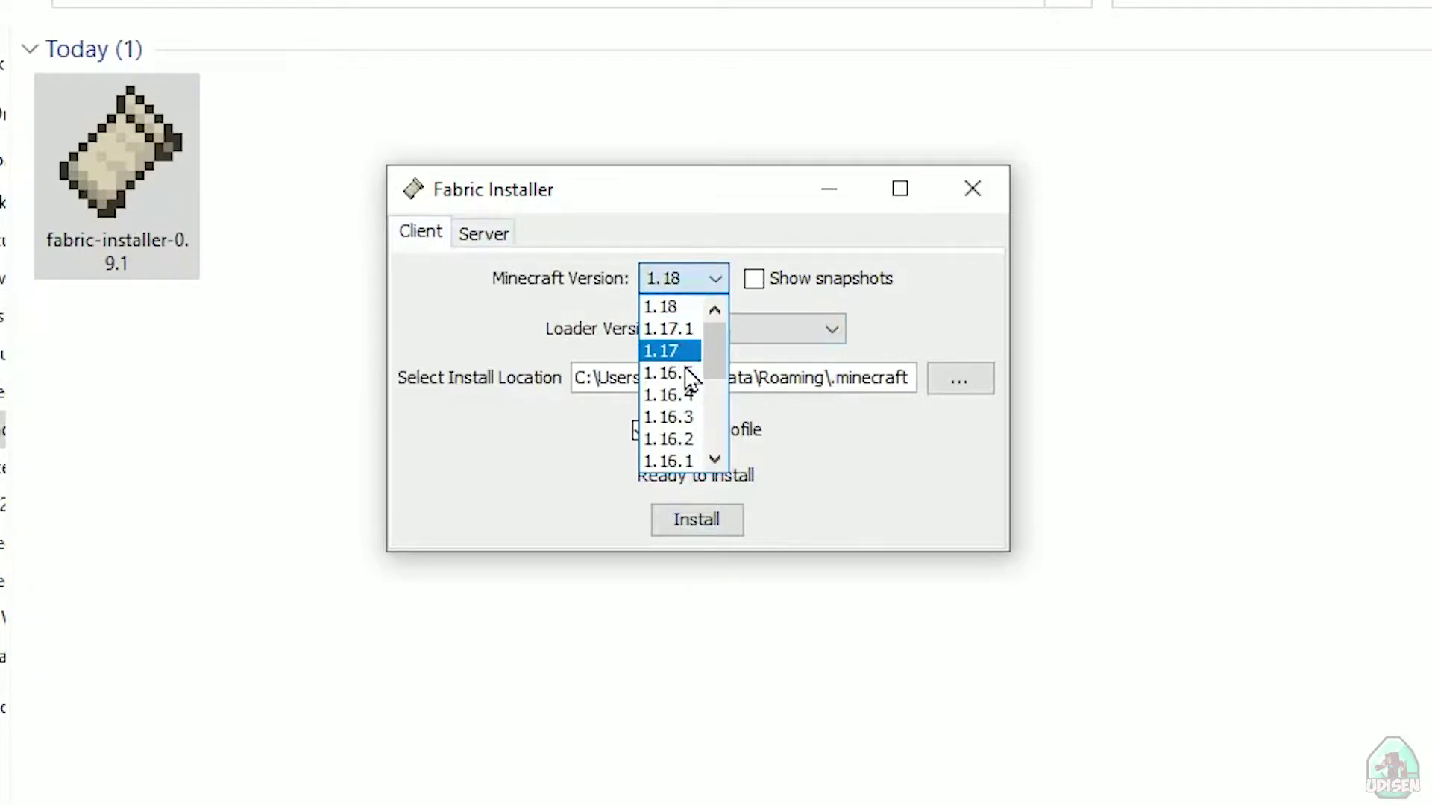
scroll(691, 395, "down", 3)
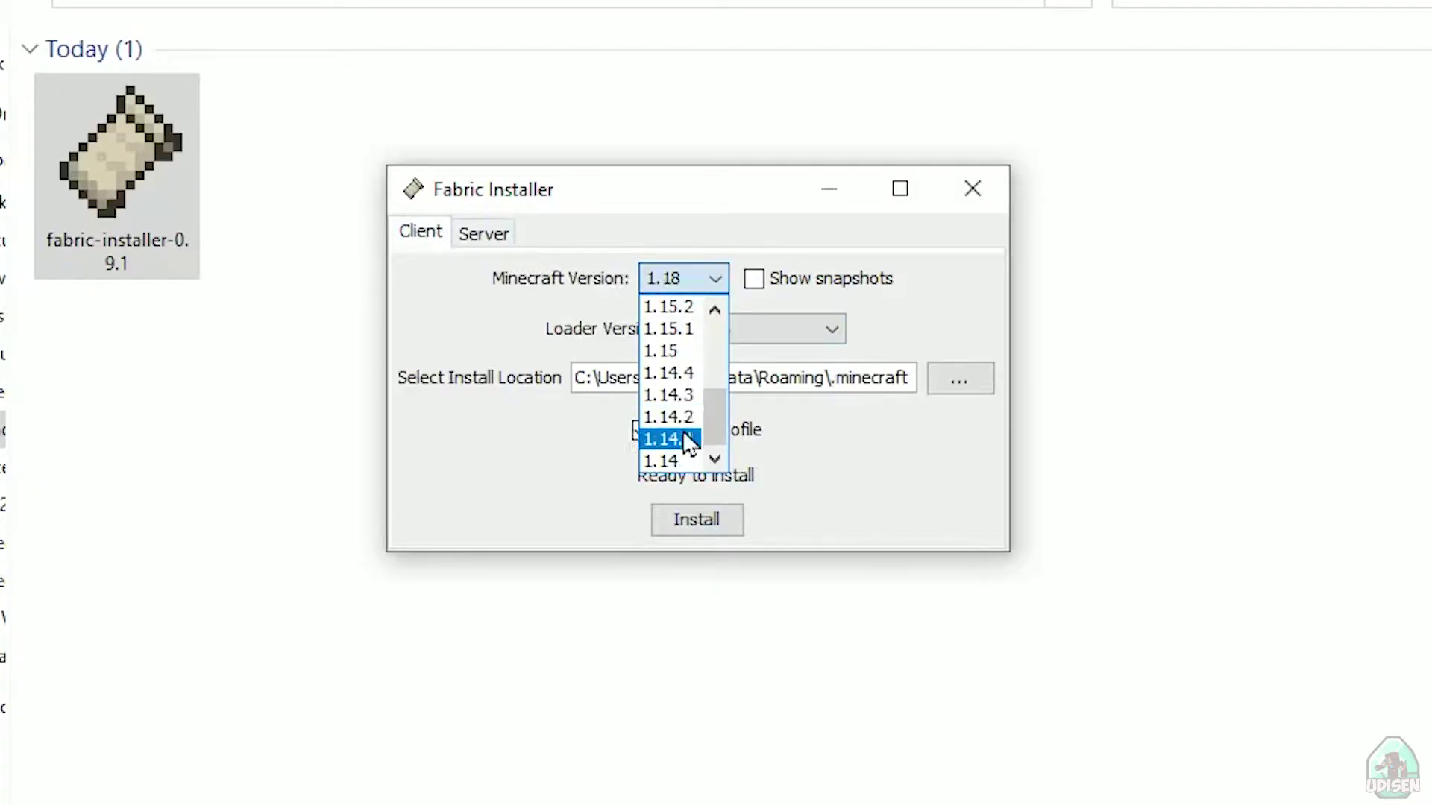
scroll(694, 336, "up", 2)
scroll(692, 333, "up", 2)
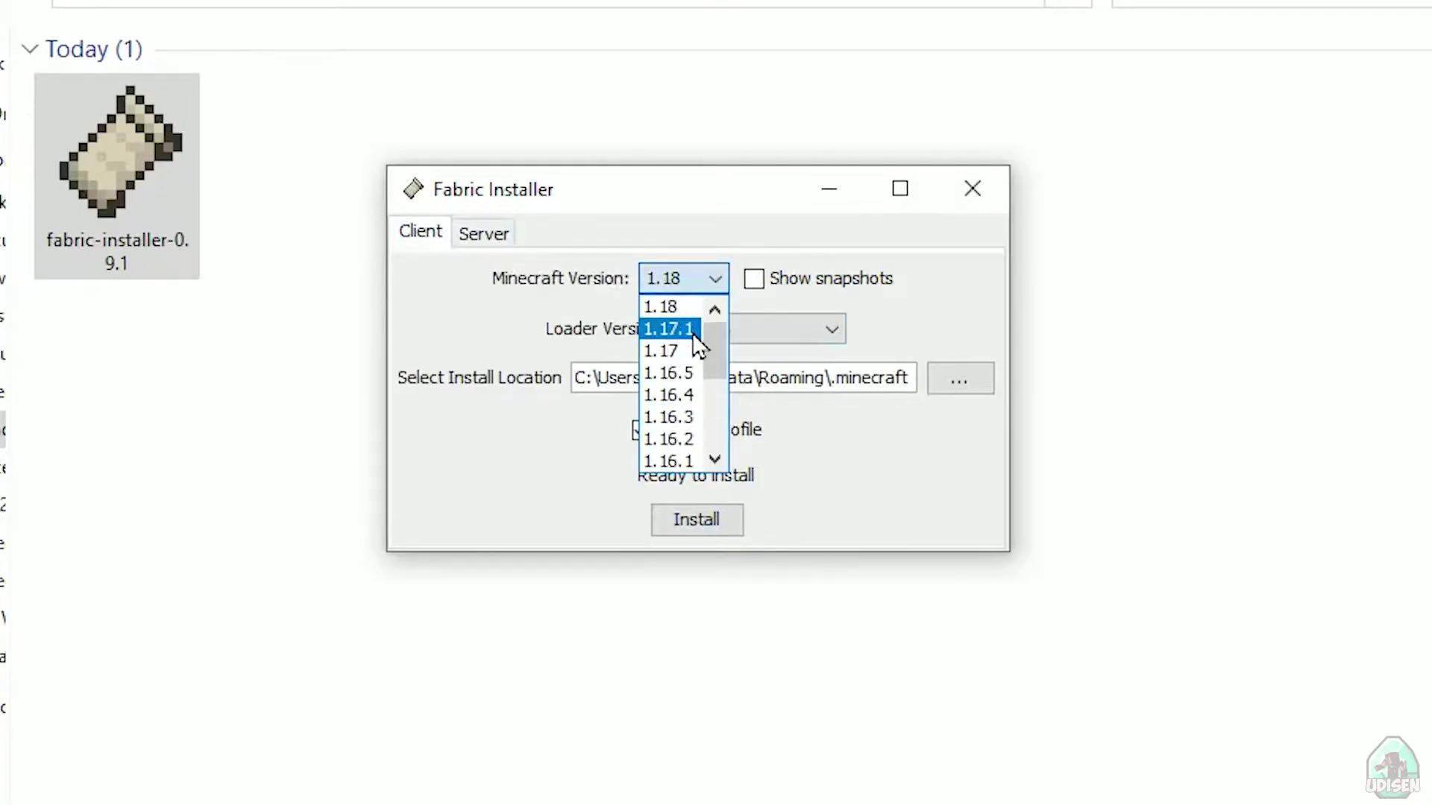
key("Escape")
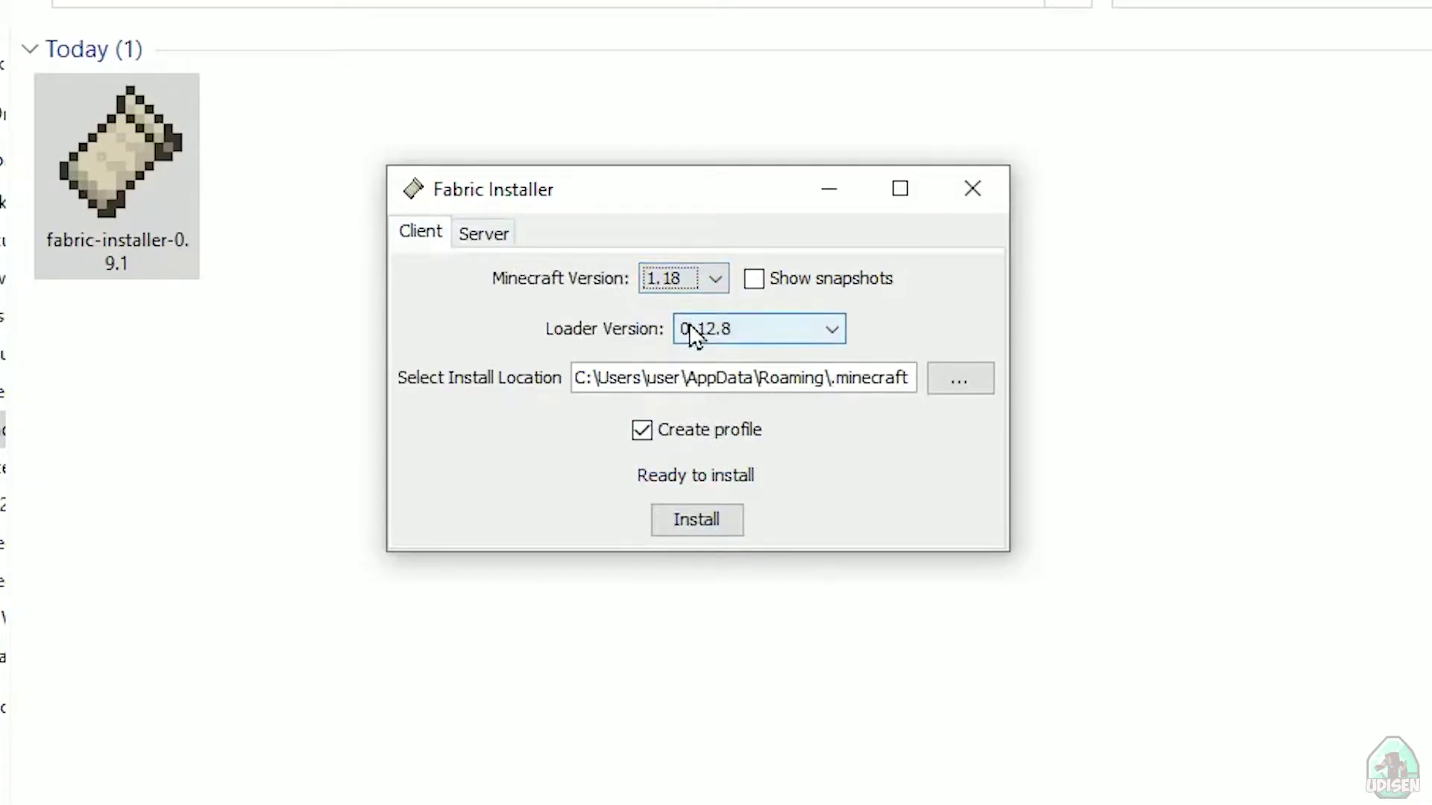
Step: Install the Fabric client for Minecraft 1.18 with loader 0.12.8 and close the installer
left_click(687, 526)
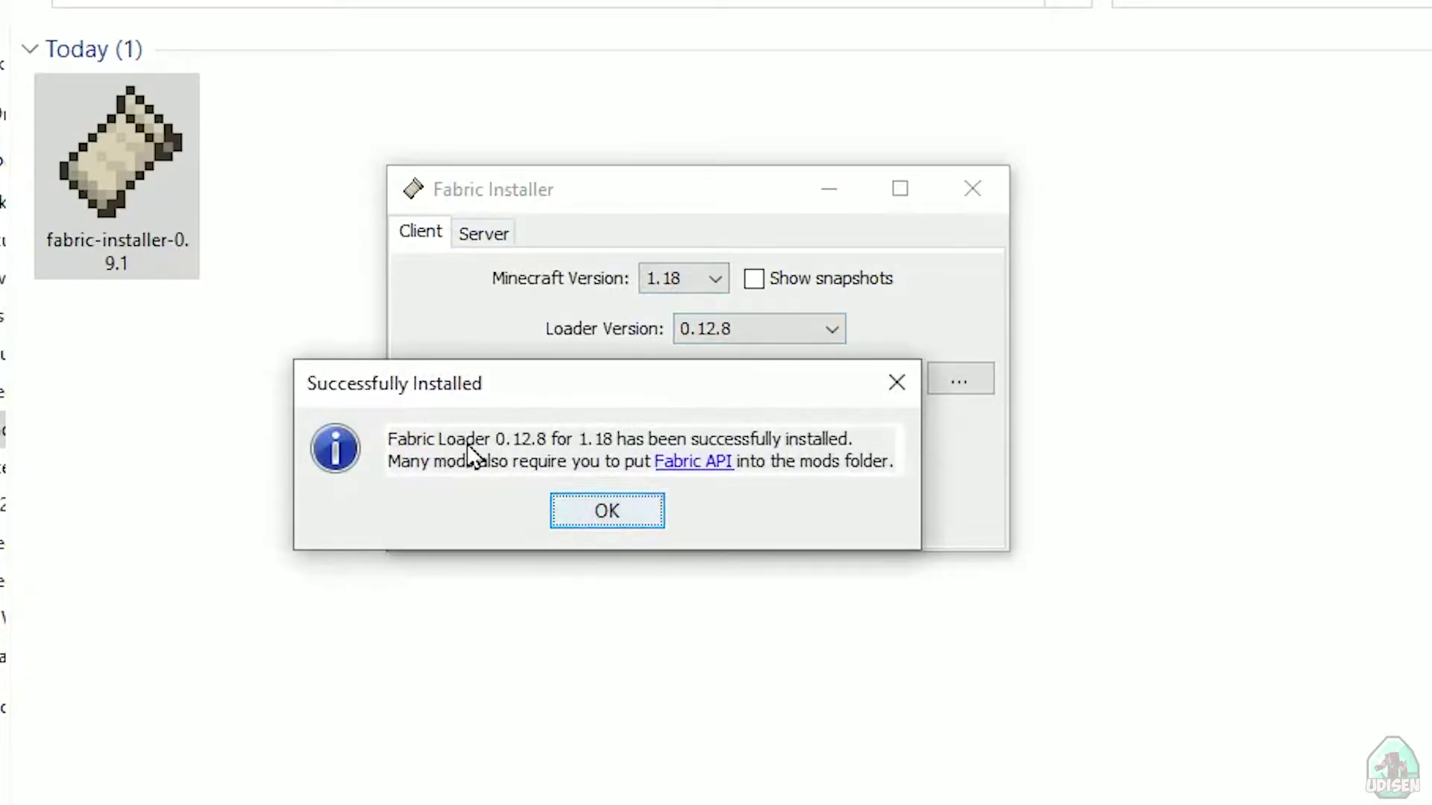
left_click(607, 513)
left_click(973, 190)
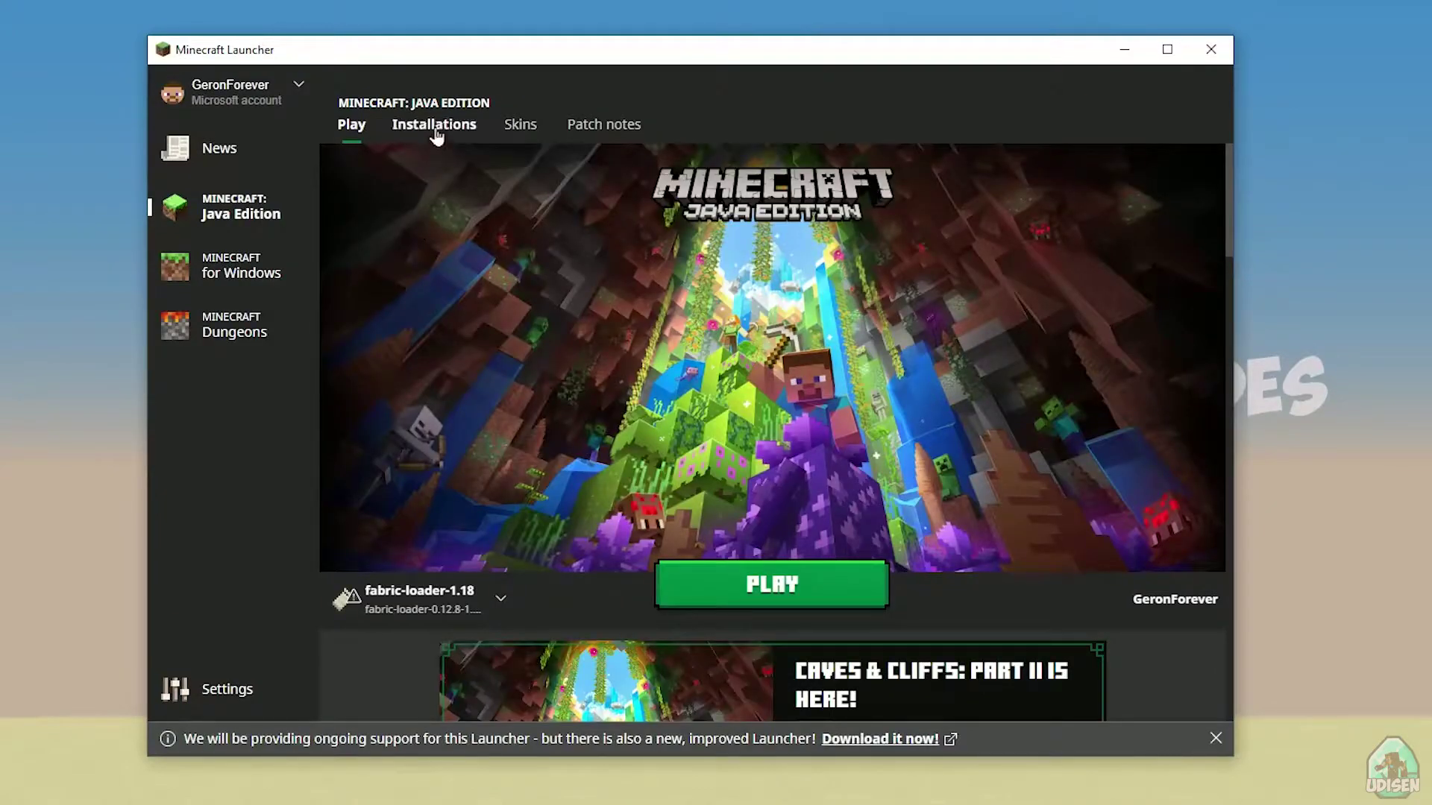
Step: Set the fabric-loader-1.18 installation's resolution to 1280 x 720 and save it
left_click(435, 125)
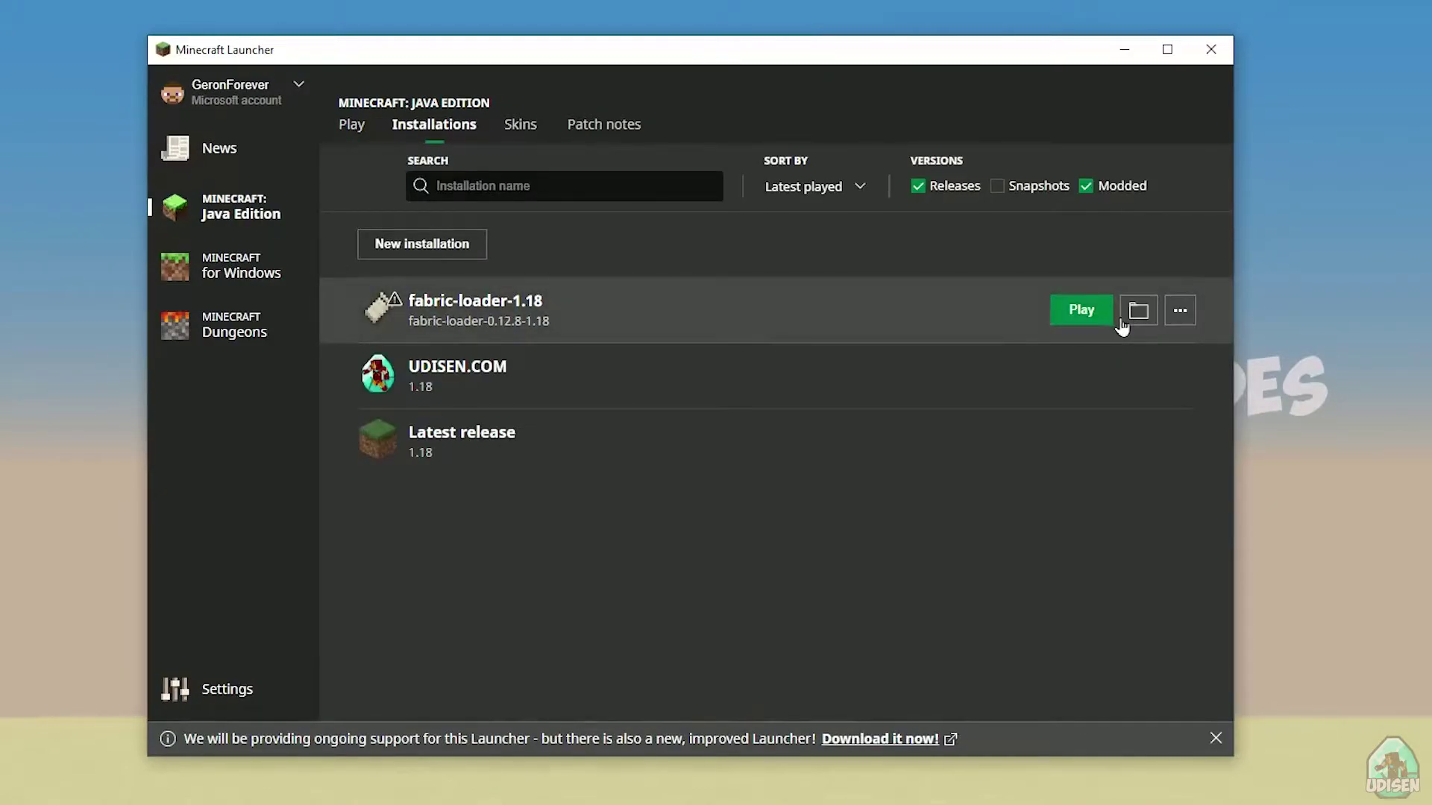
left_click(783, 316)
left_click(669, 512)
type("12")
left_click(819, 508)
type("720")
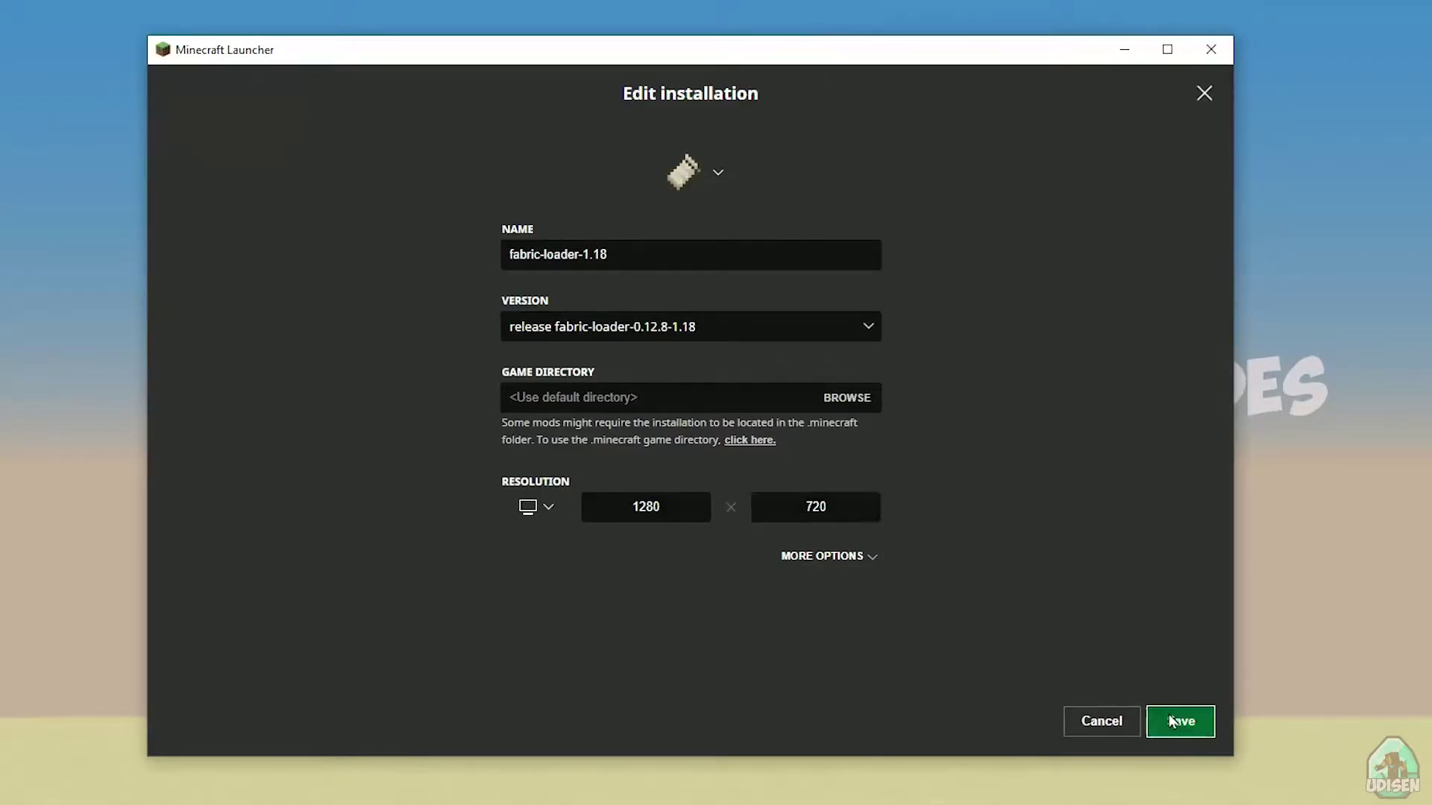
left_click(1174, 717)
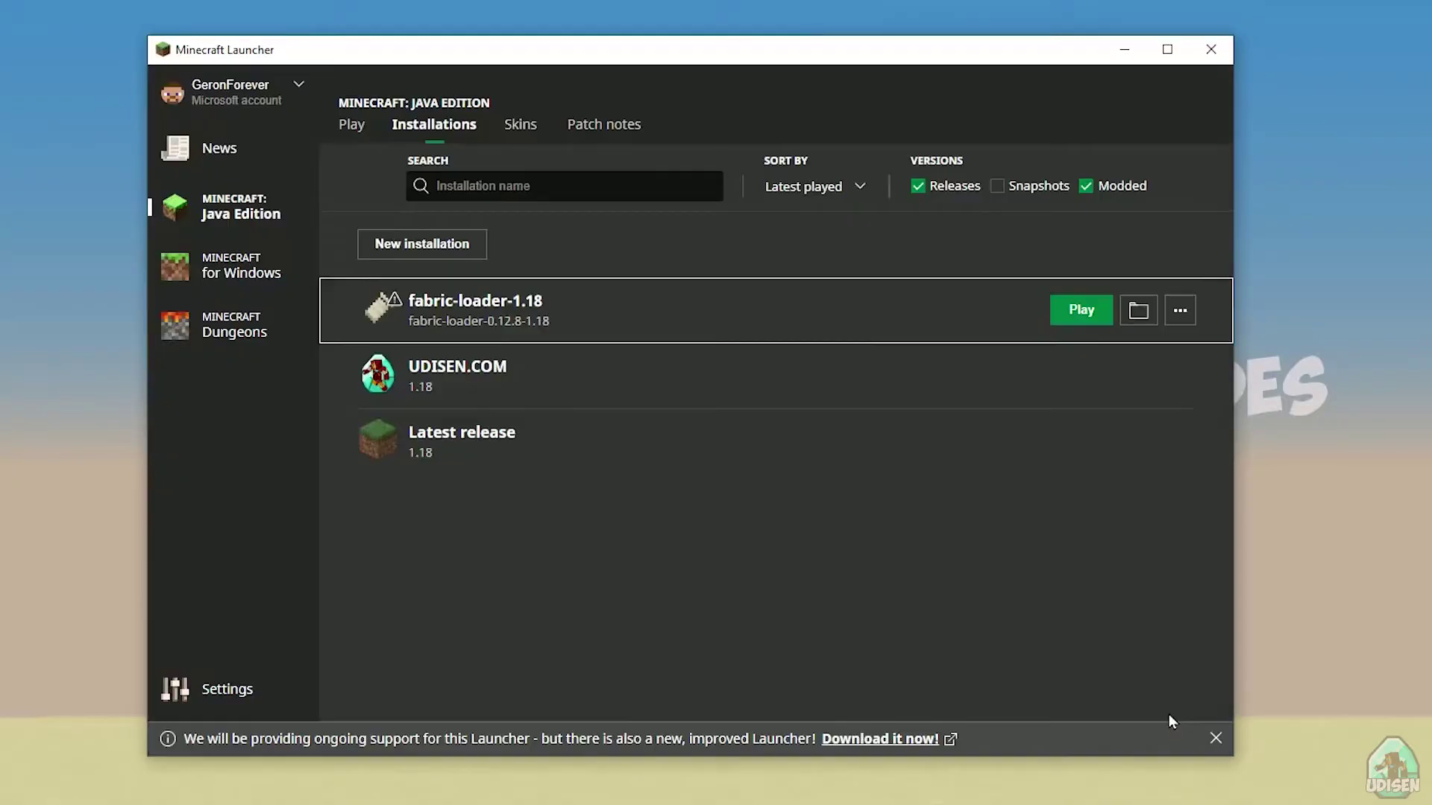
Step: Open the mods folder inside the fabric-loader-1.18 game directory and move its window aside
left_click(1139, 312)
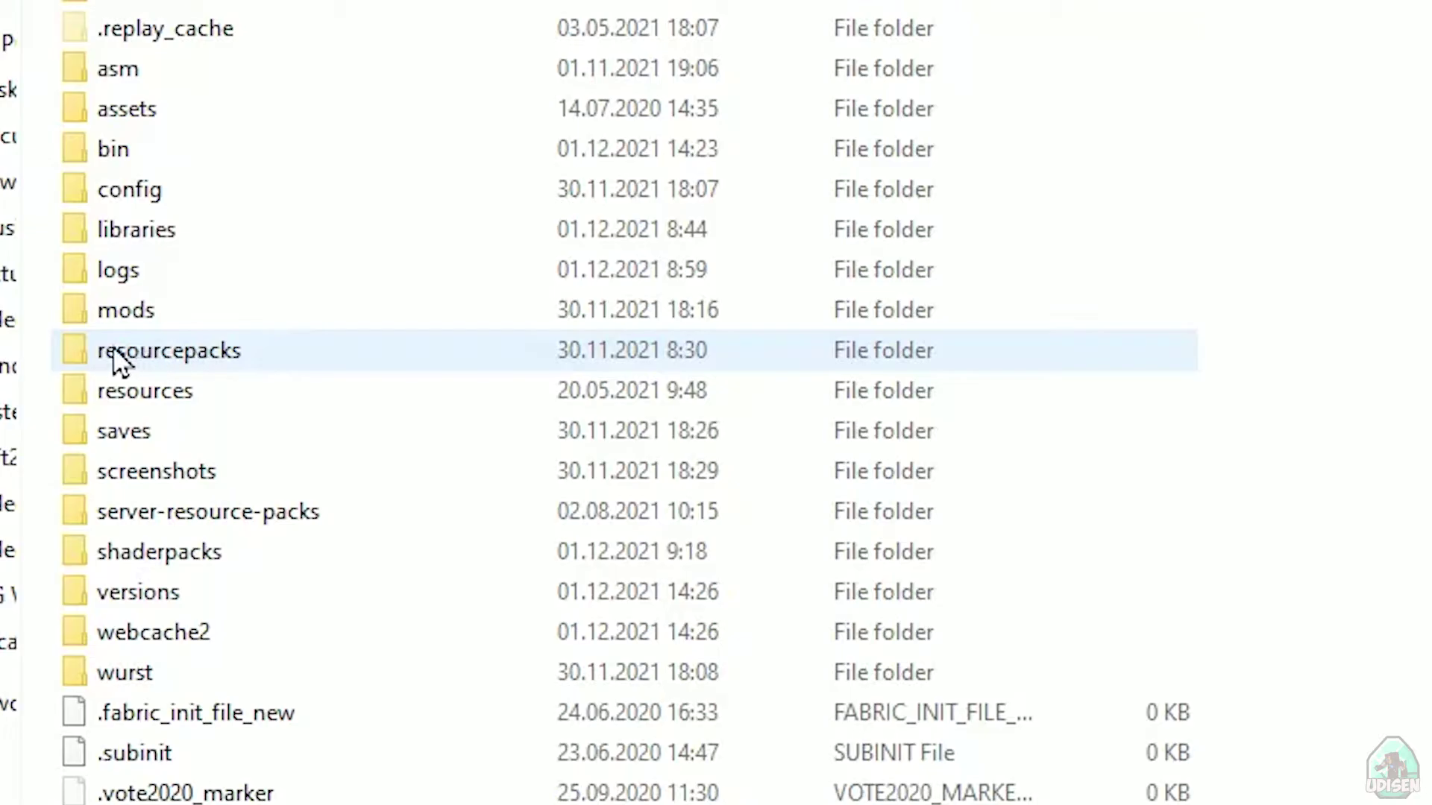
mouse_move(120, 351)
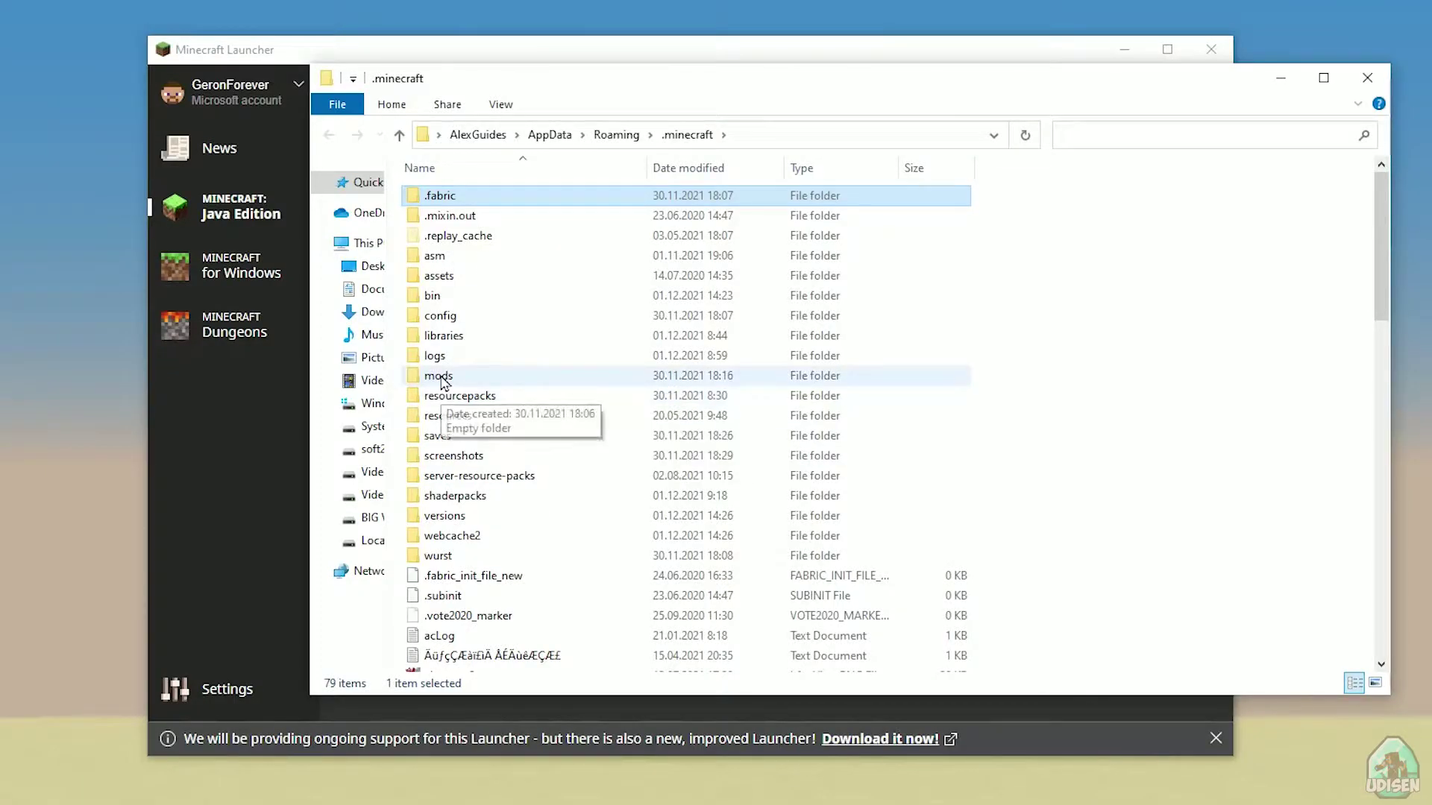
double_click(442, 379)
left_click_drag(613, 93, 338, 80)
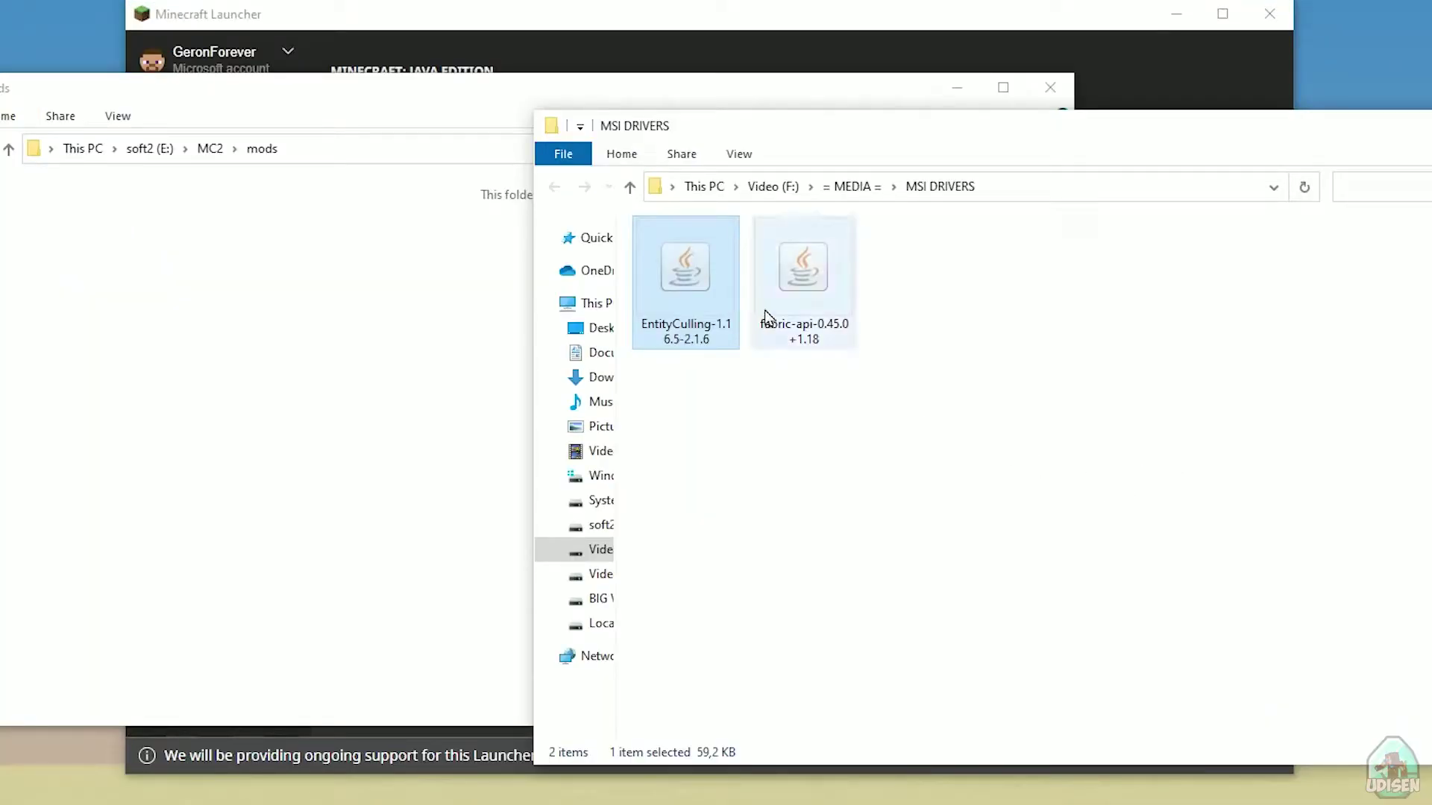
Step: Put EntityCulling-1.16.5-2.1.6 and fabric-api-0.45.0+1.18 from the MSI DRIVERS folder into the mods folder and clear the folder window away
left_click(785, 291)
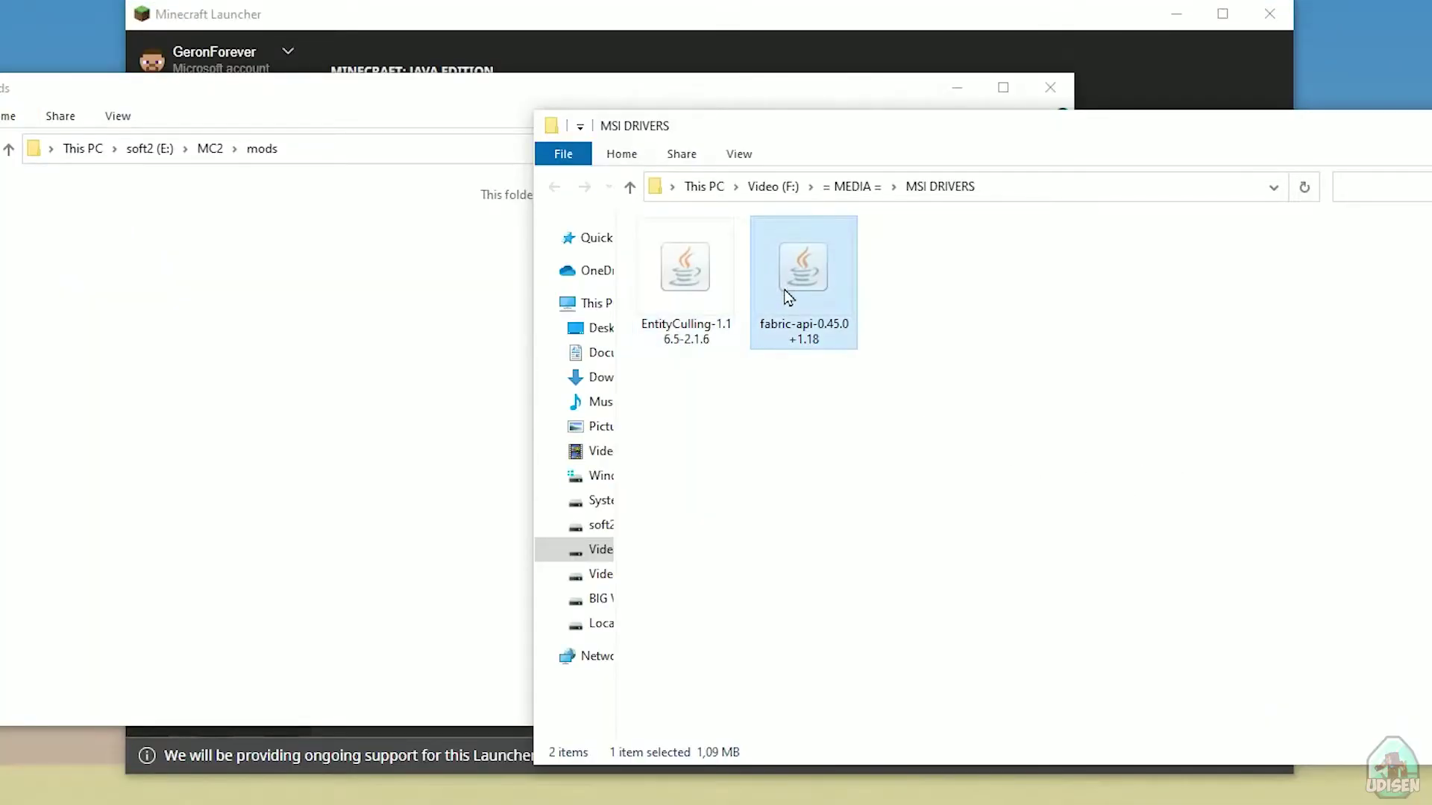
key("ctrl+a")
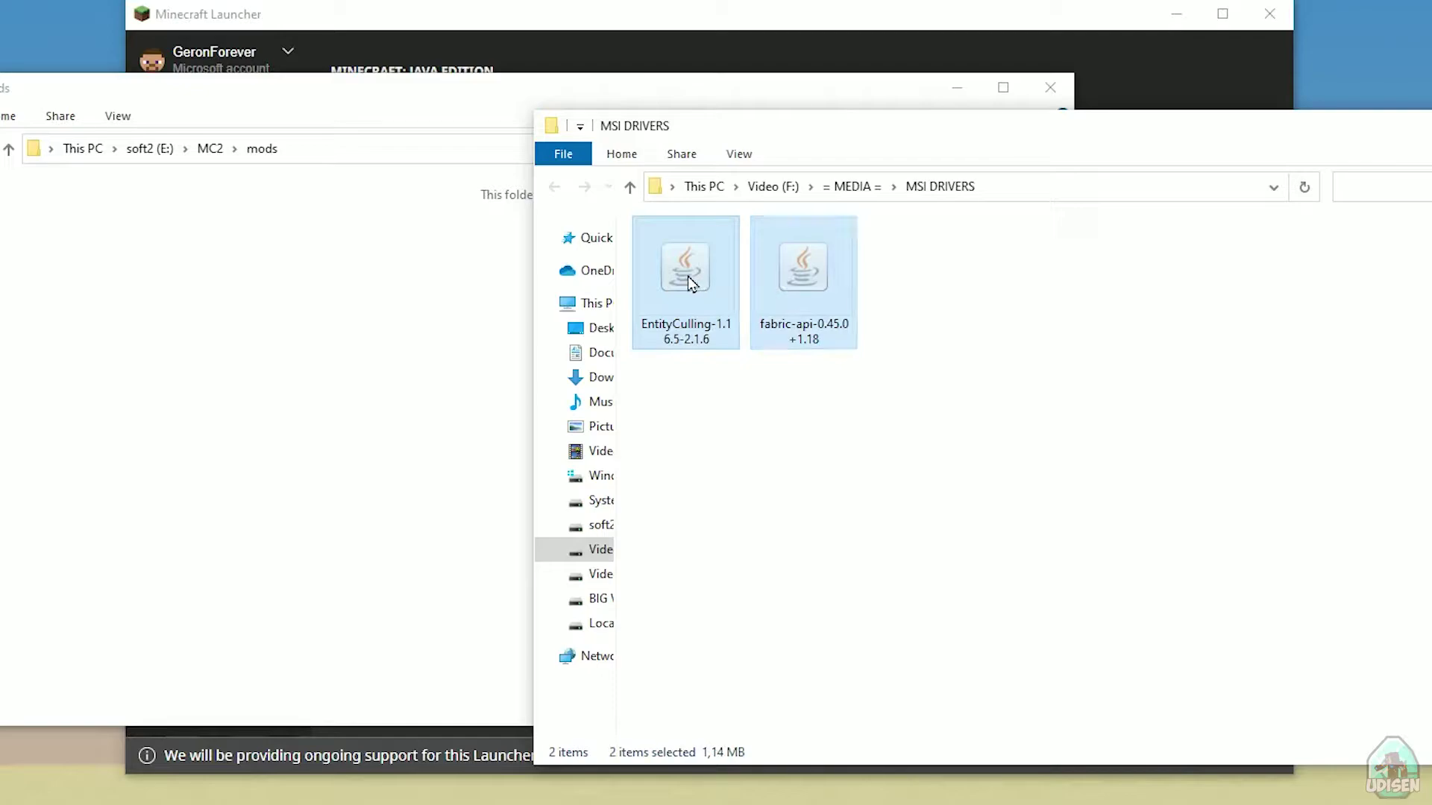
left_click_drag(688, 280, 224, 238)
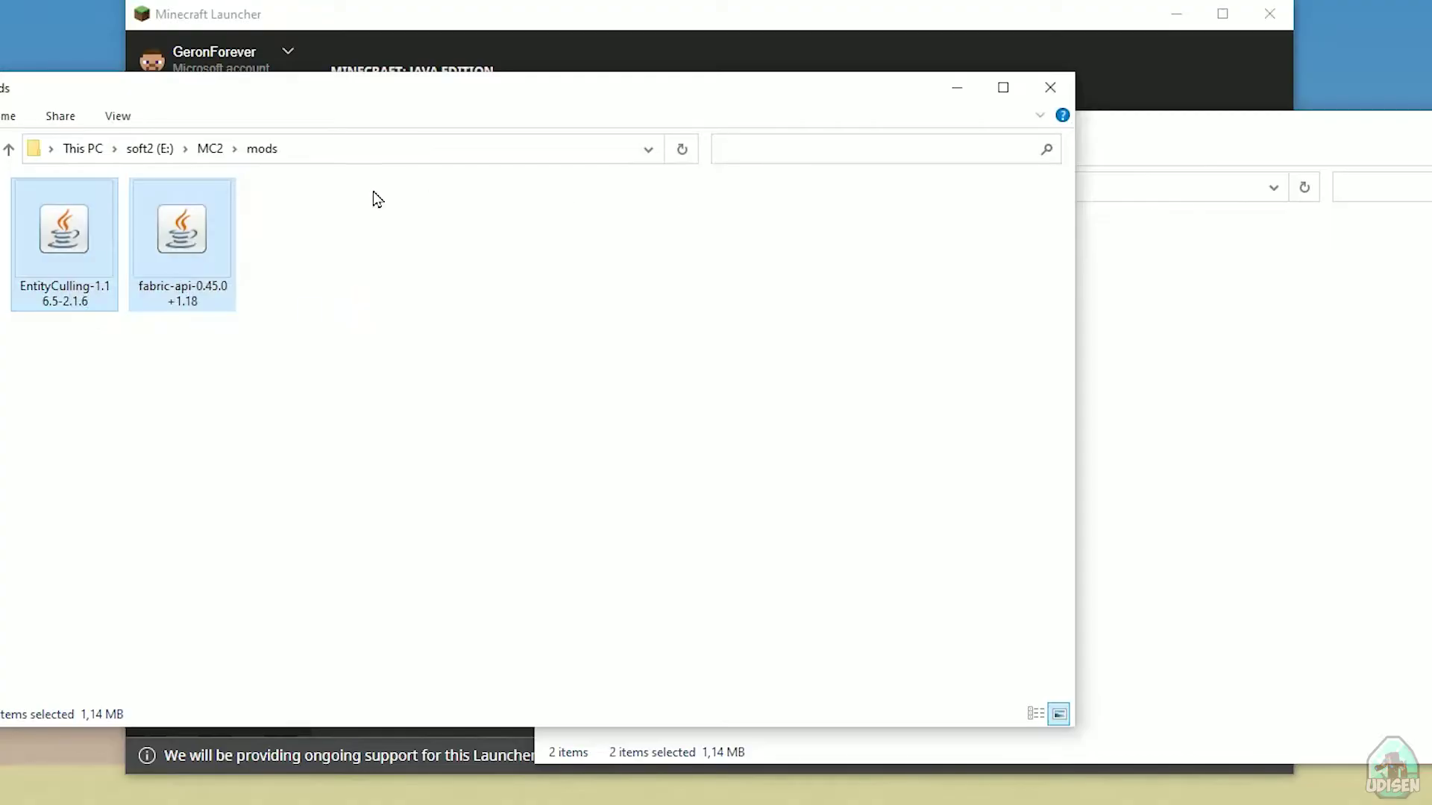
left_click(280, 270)
left_click(214, 258)
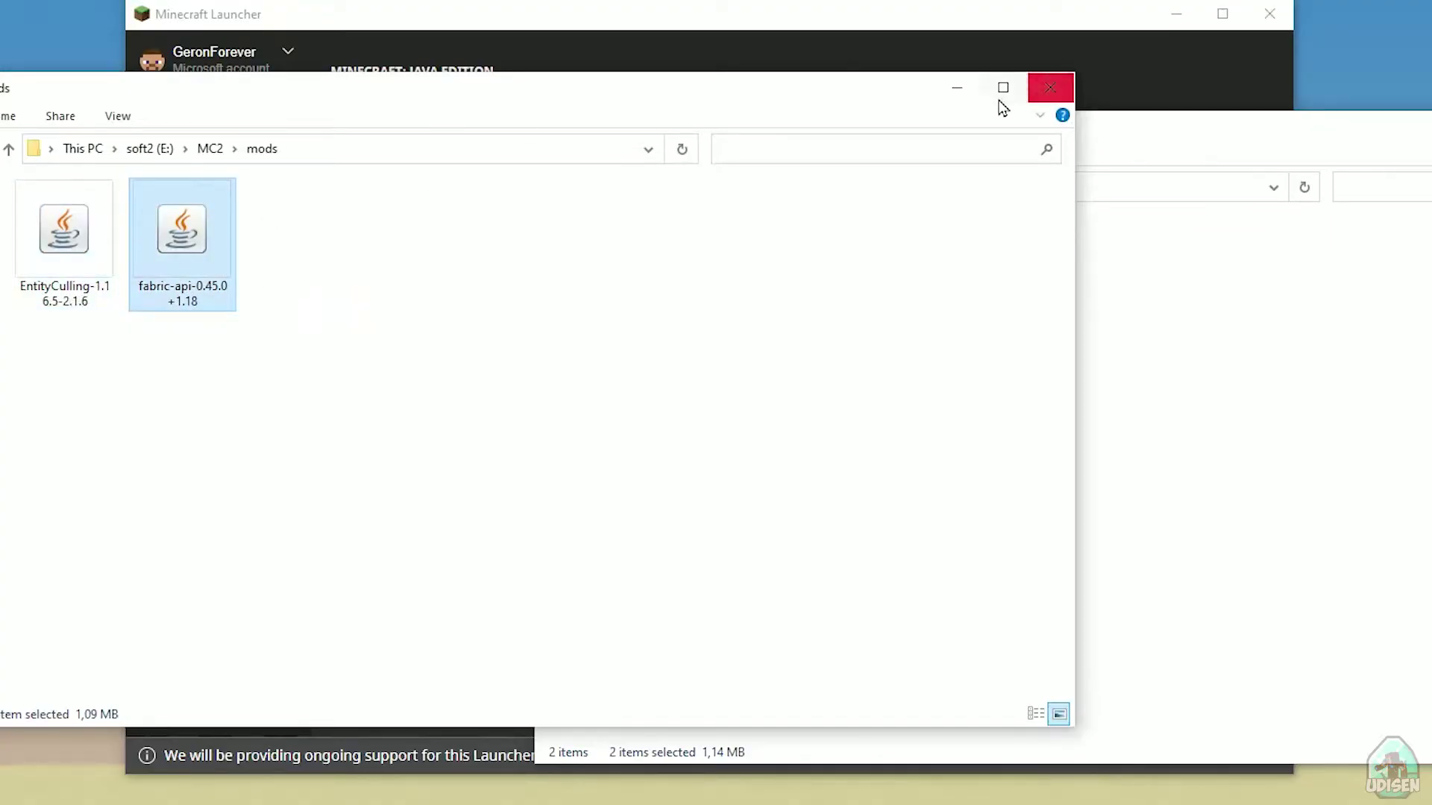
left_click(957, 88)
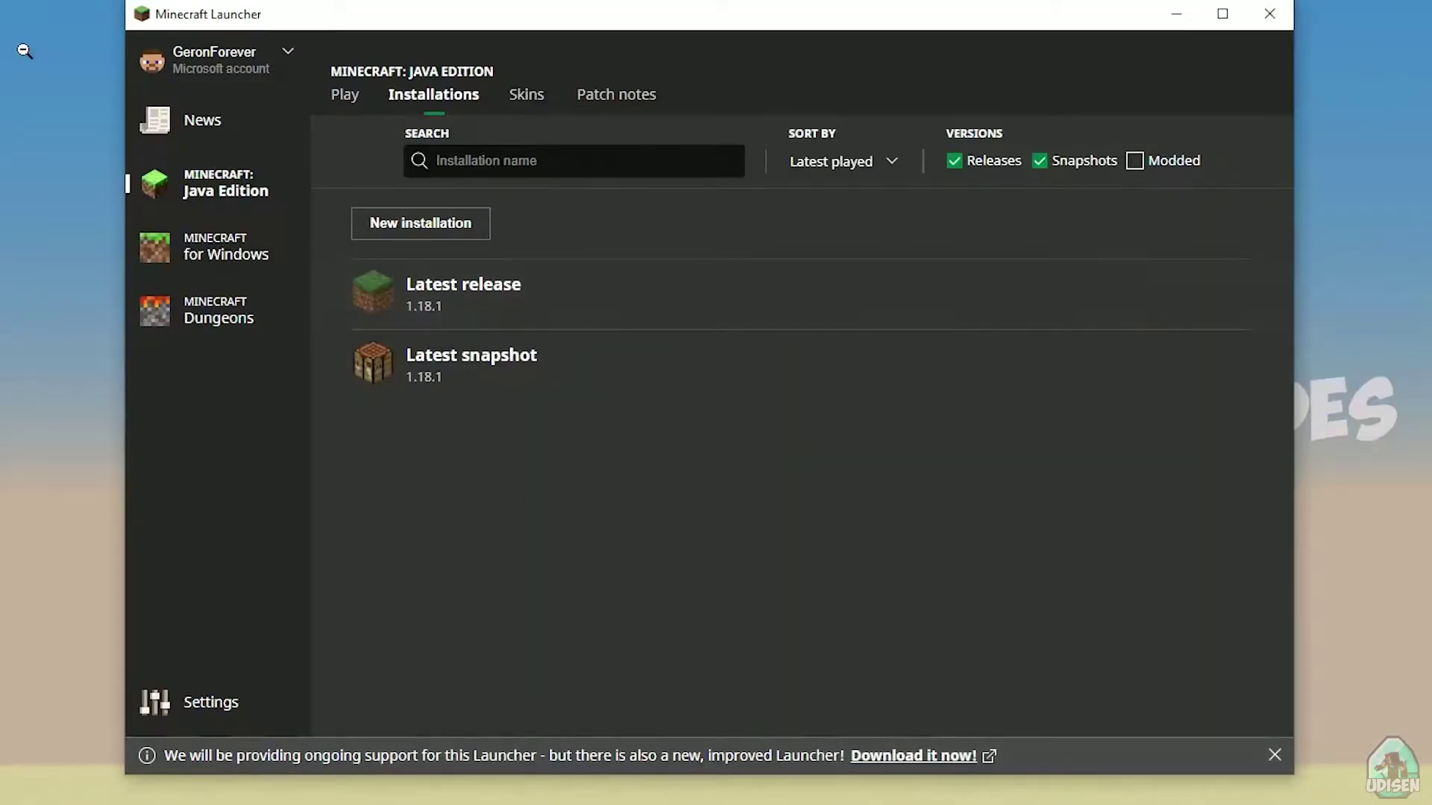
Step: Include modded versions in the launcher's installations list and open the fabric-loader-1.18.1 installation for editing
left_click(1135, 162)
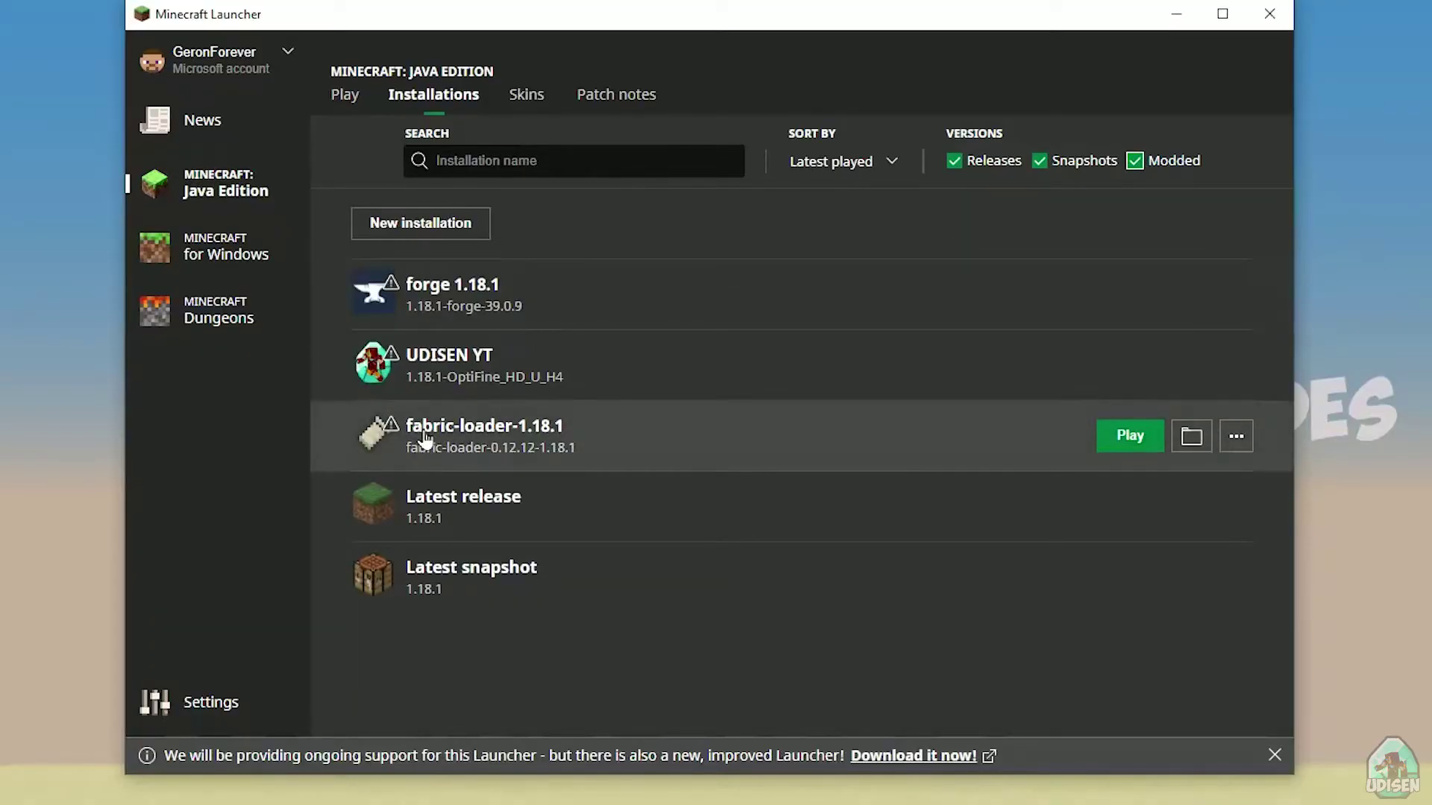
left_click(539, 451)
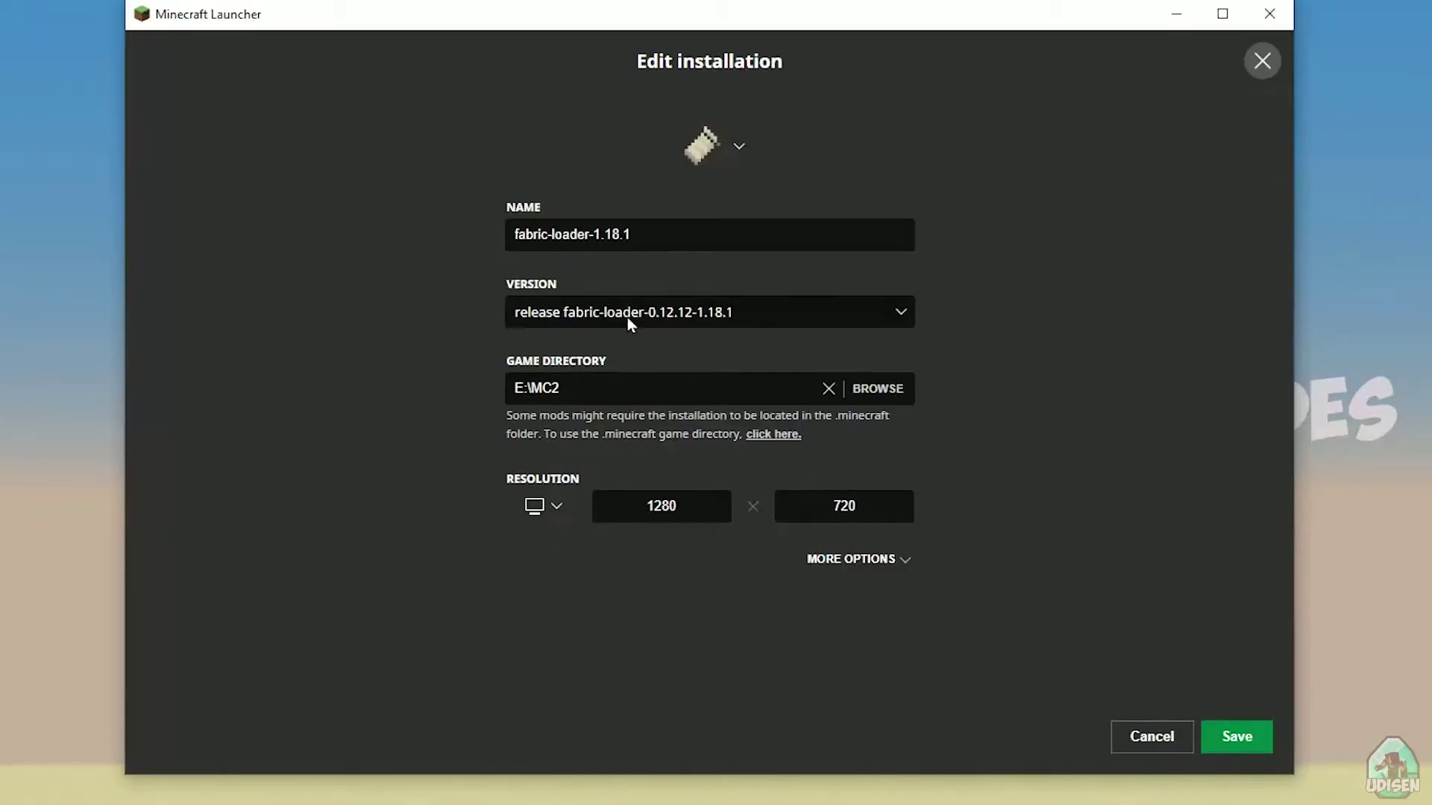
Step: Try naming the installation fabric-loader-1.18 and setting its version to release fabric-loader-0.12.11-1.18.1
left_click(665, 234)
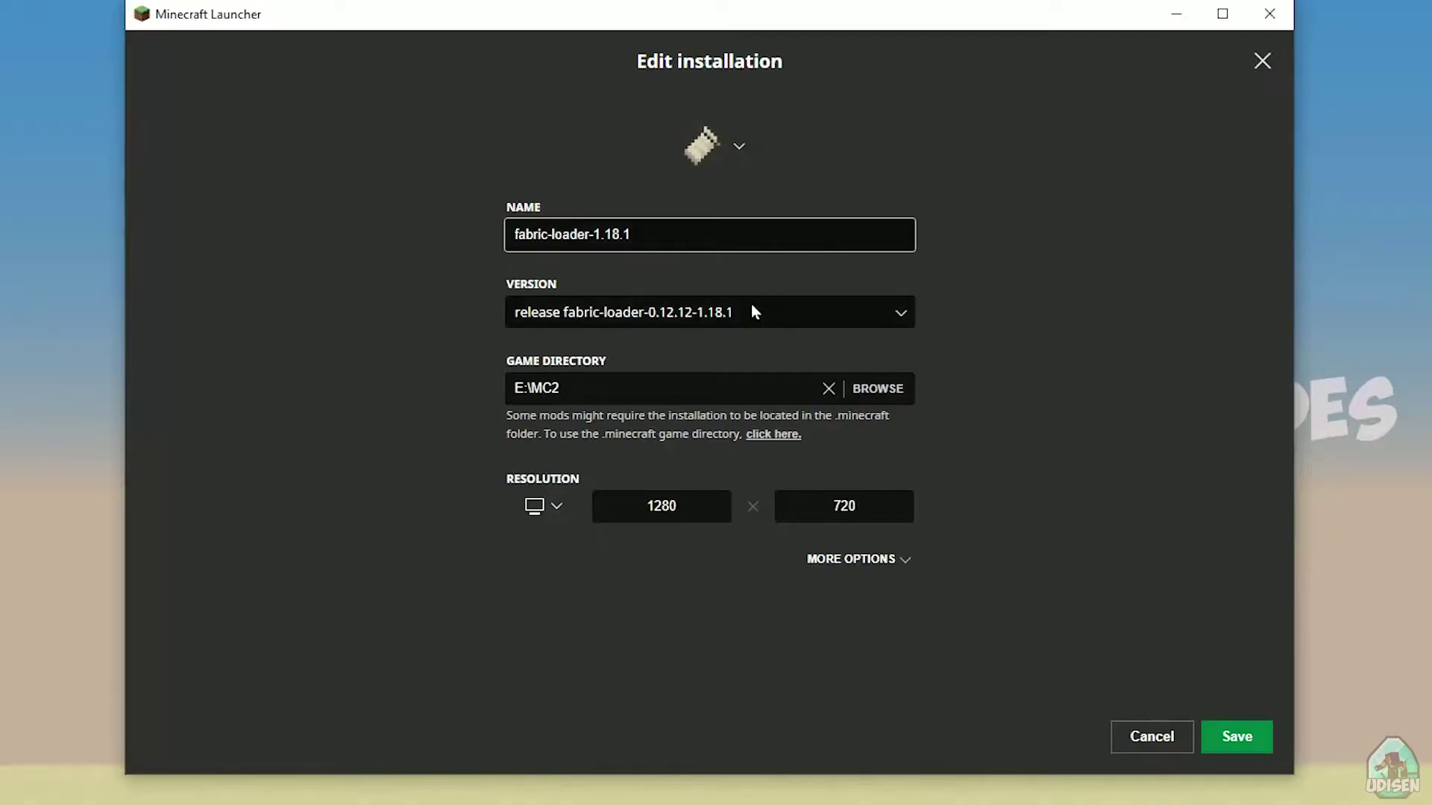
key("BackSpace")
key("BackSpace")
left_click(546, 261)
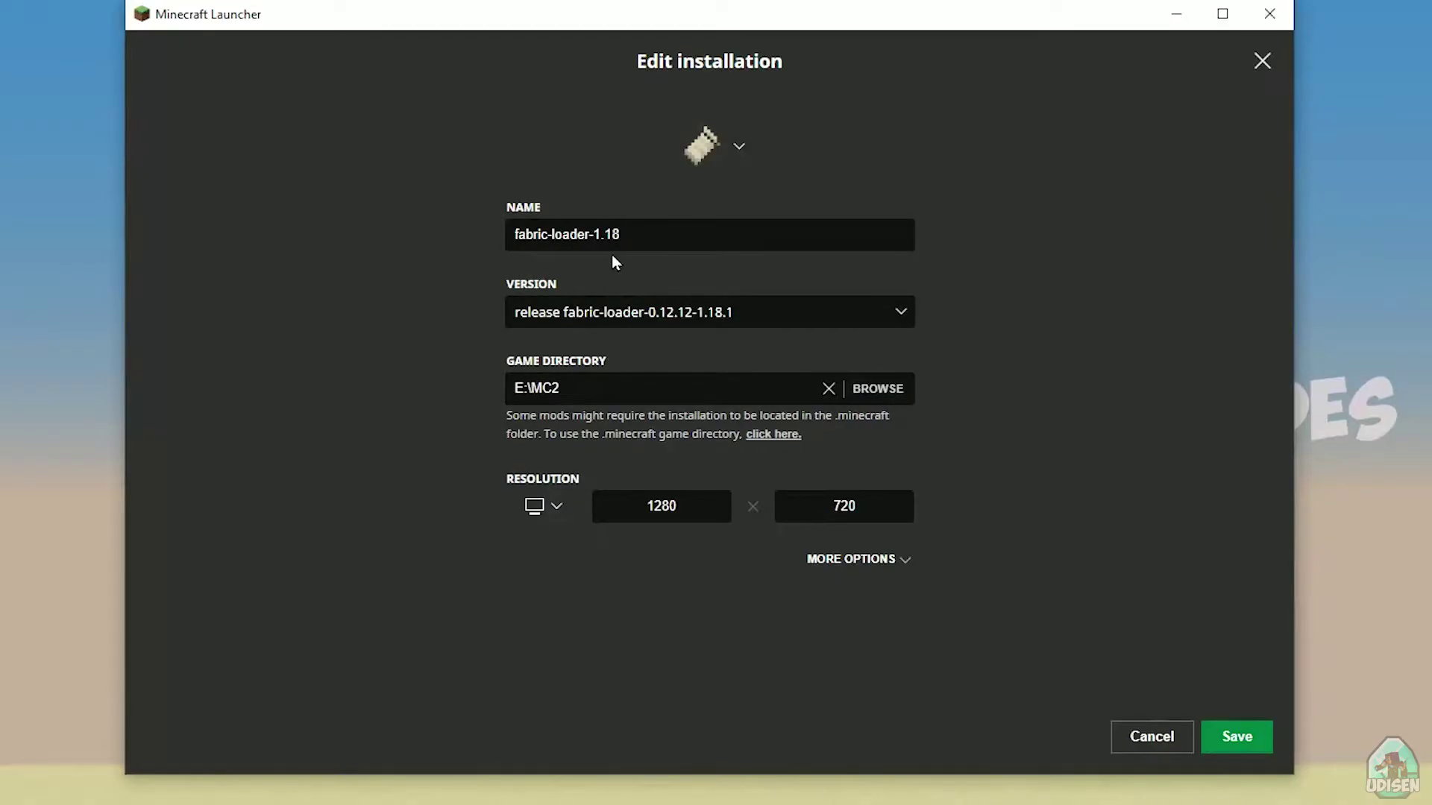
left_click(662, 310)
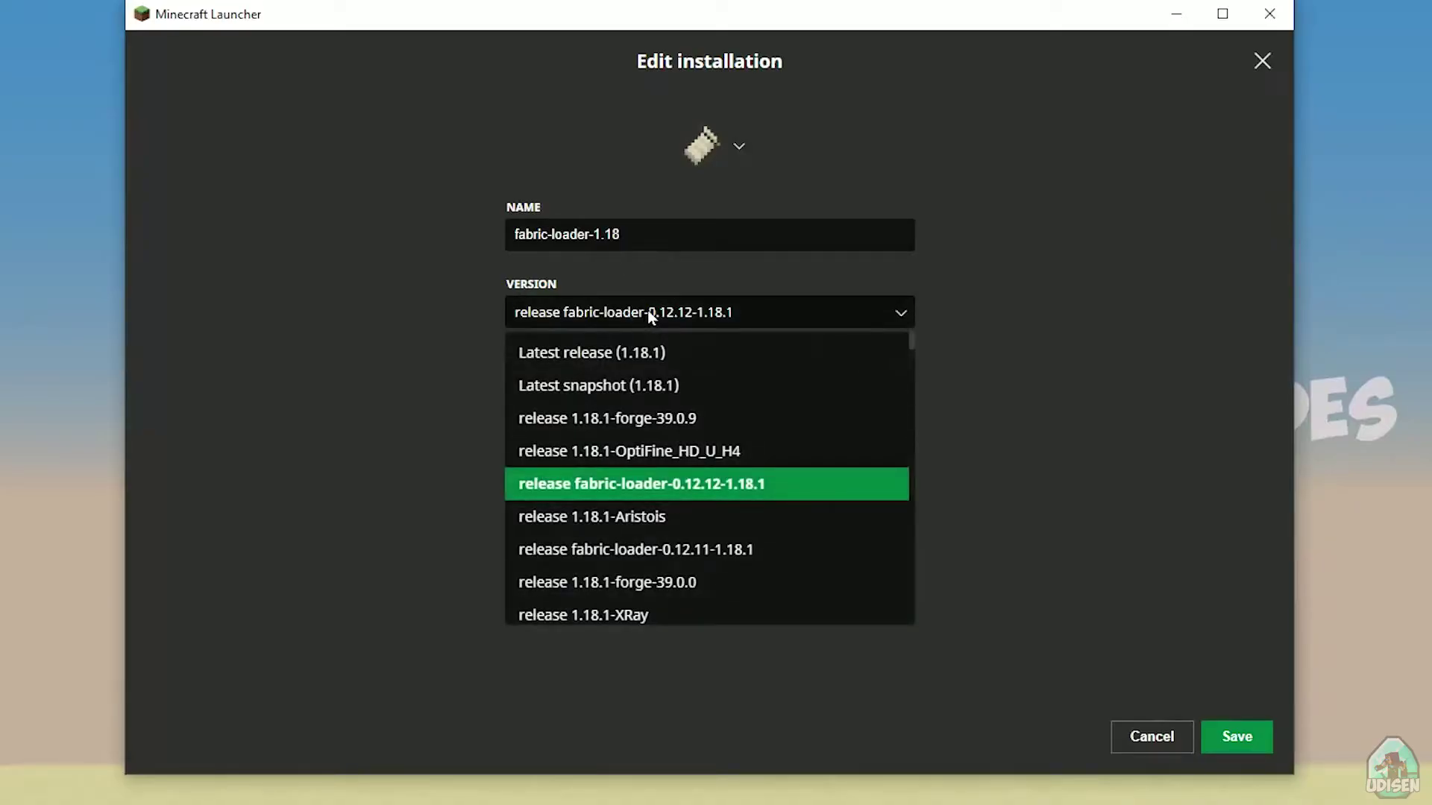
scroll(708, 498, "down", 2)
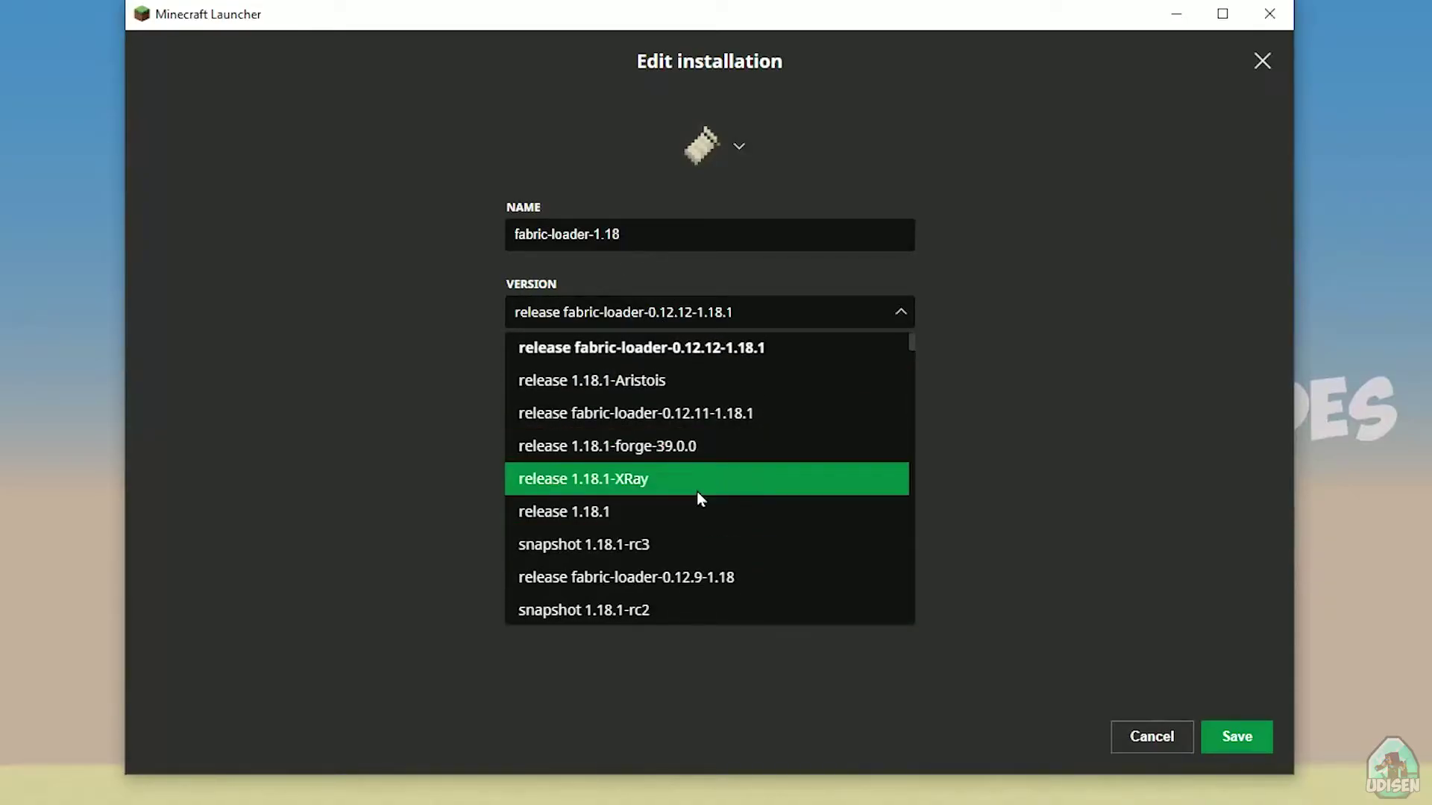
left_click(677, 422)
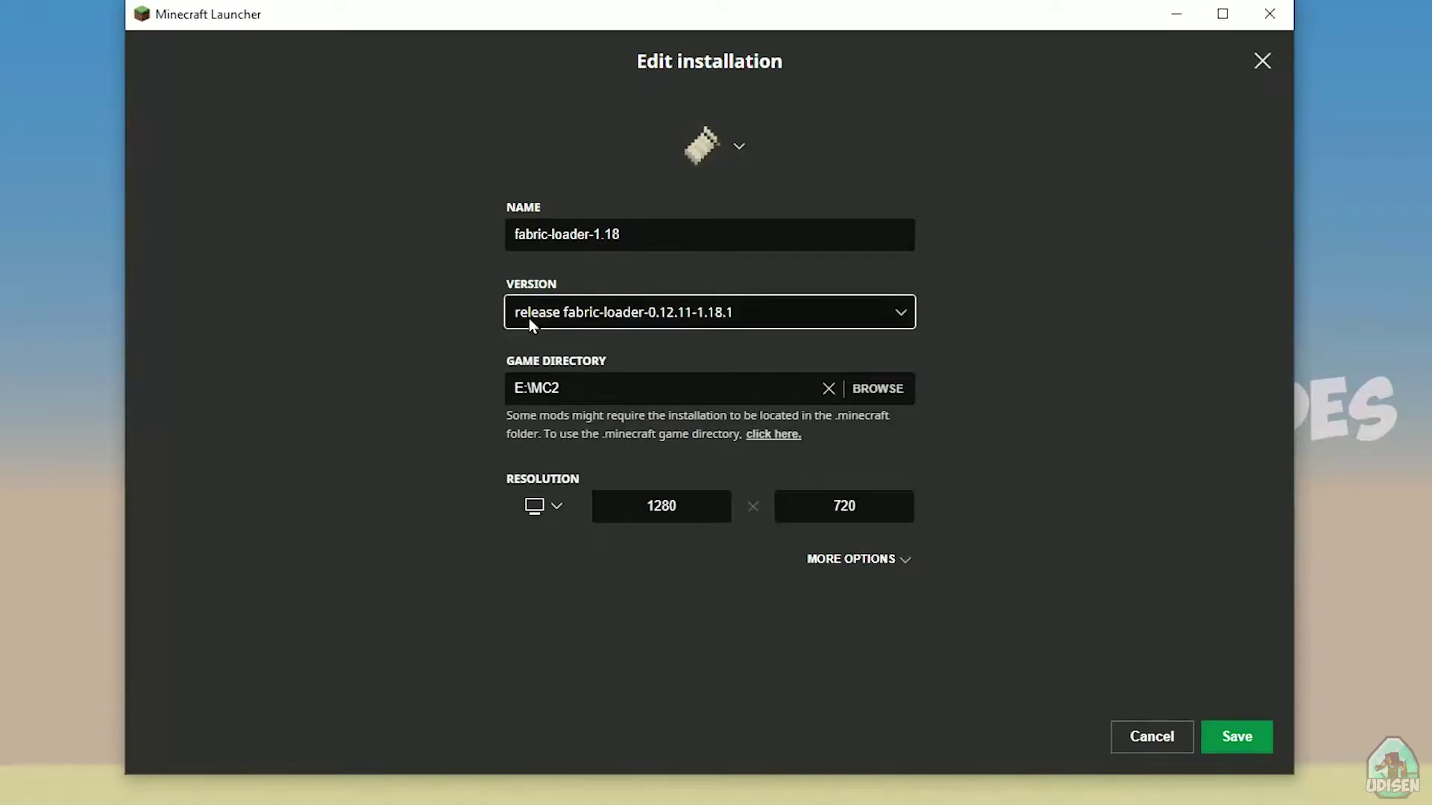
Step: Set the version back to release fabric-loader-0.12.12-1.18.1 and the installation name to fabric-loader-1.18.1
left_click(701, 321)
scroll(705, 526, "down", 2)
scroll(713, 535, "down", 1)
left_click(734, 516)
left_click(684, 326)
scroll(727, 477, "up", 2)
left_click(732, 393)
left_click(669, 240)
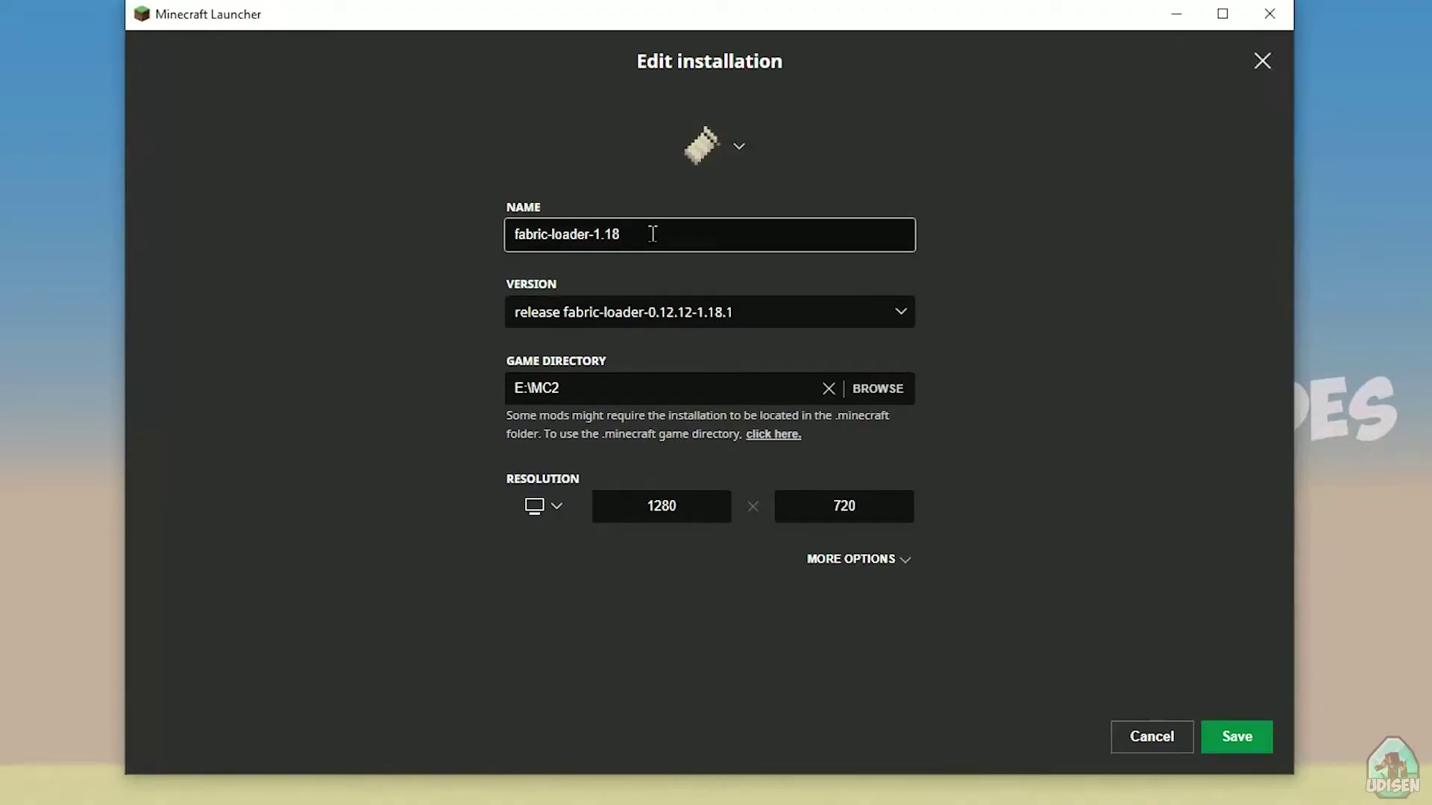
type(".1")
left_click(1105, 278)
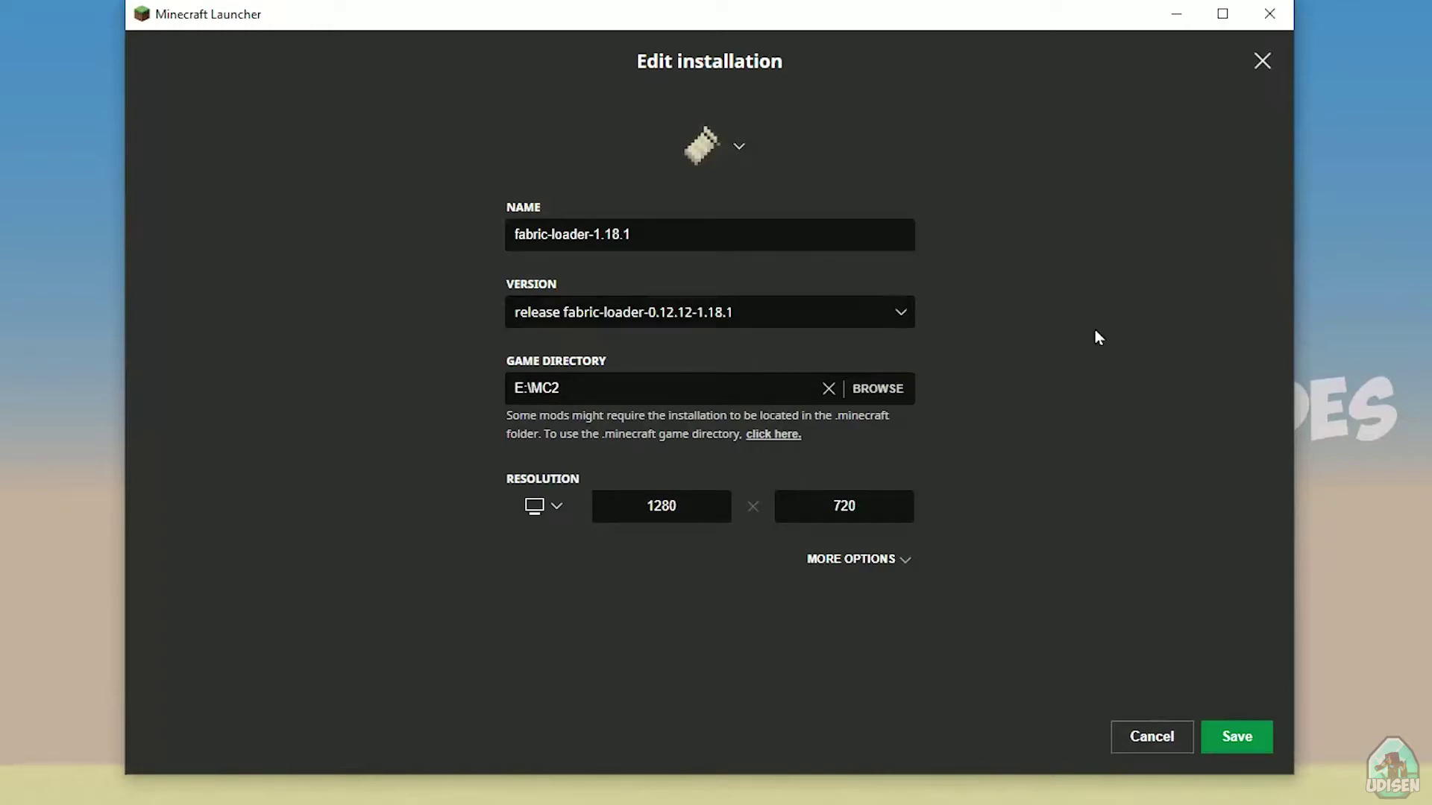
Step: Try a different final digit in the name, restore fabric-loader-1.18.1, and save the installation
left_click(747, 233)
key("BackSpace")
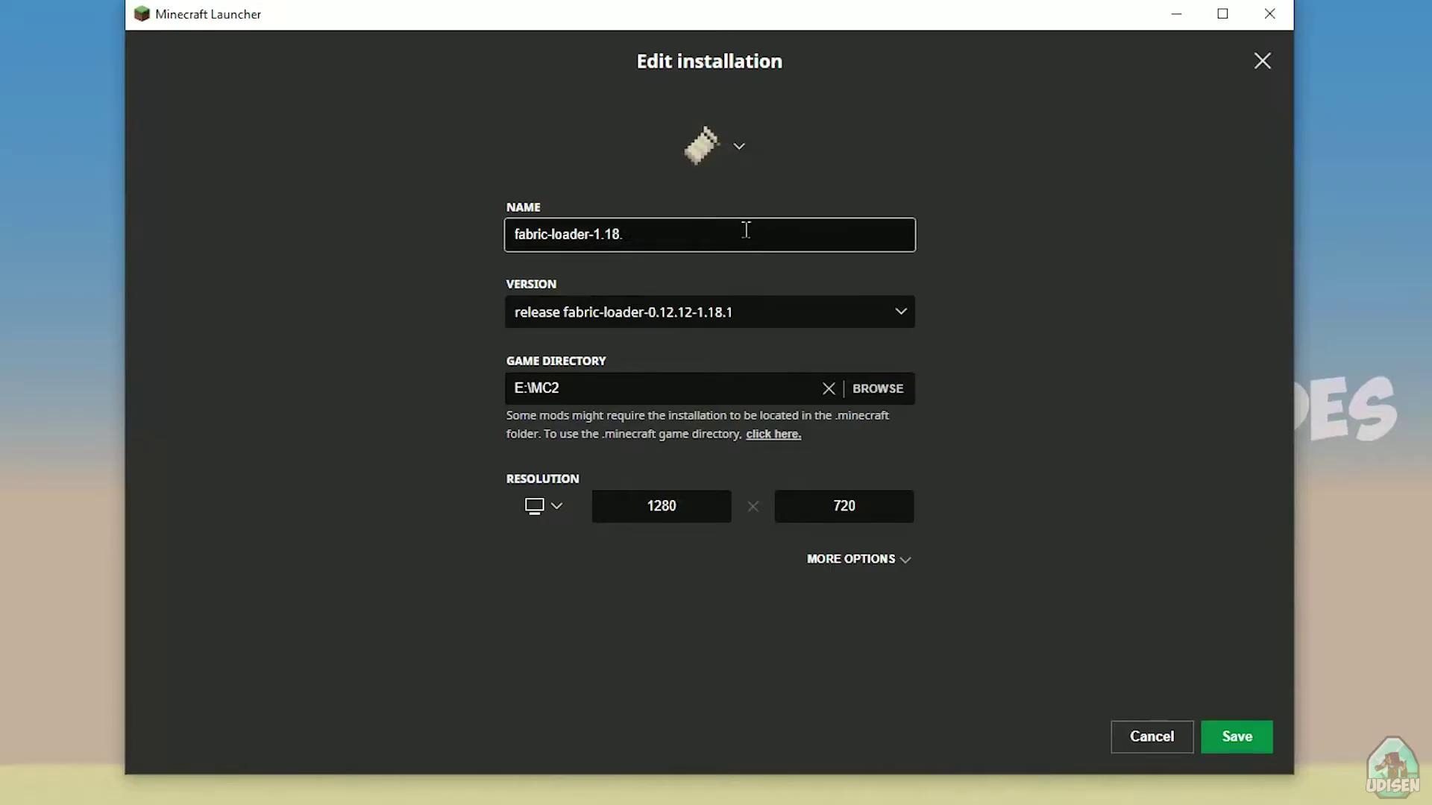
type("5")
key("BackSpace")
type("1")
left_click(1235, 740)
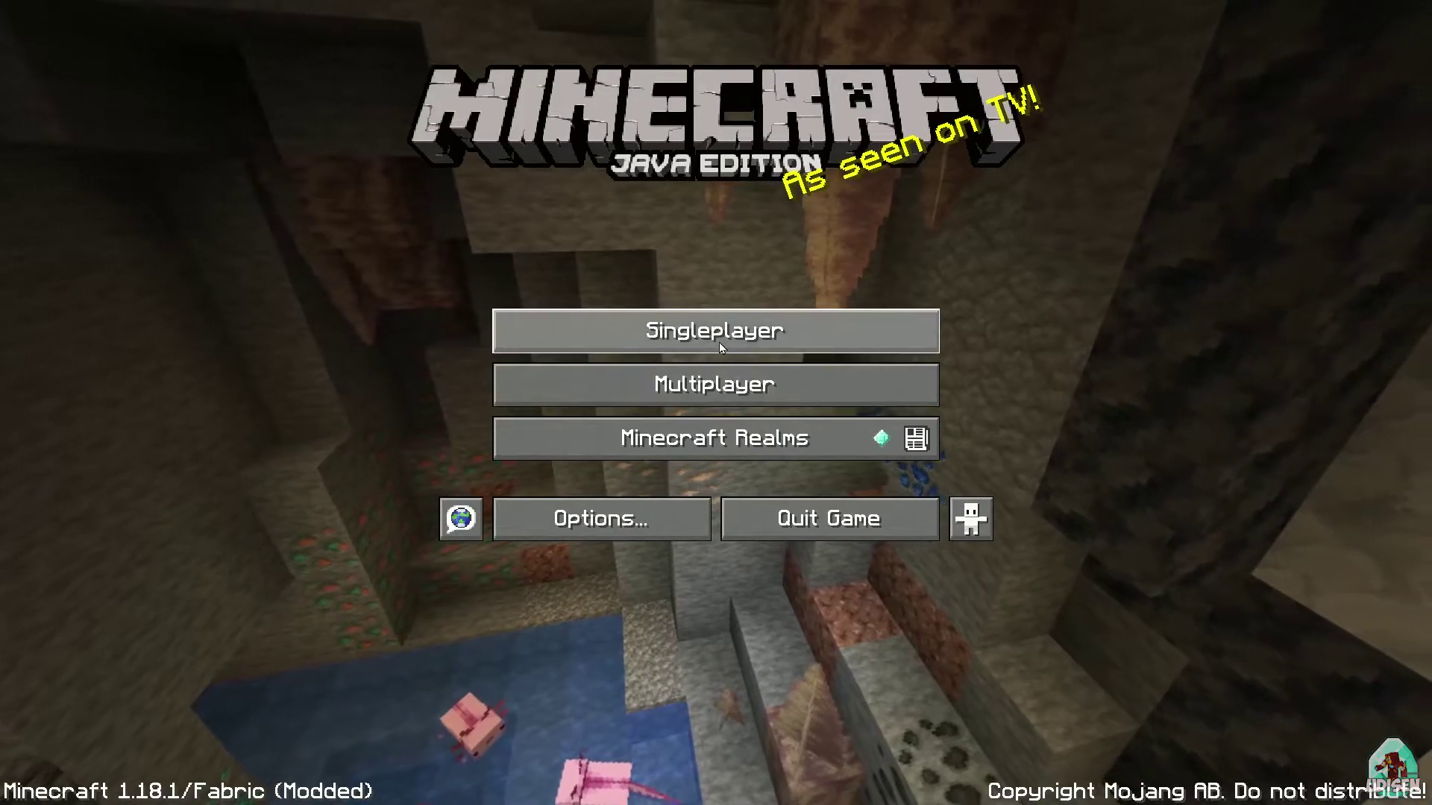
Step: Load a singleplayer world and examine the debug overlay's performance readings near the cows in the cave and above the grassland
left_click(719, 343)
left_click(637, 171)
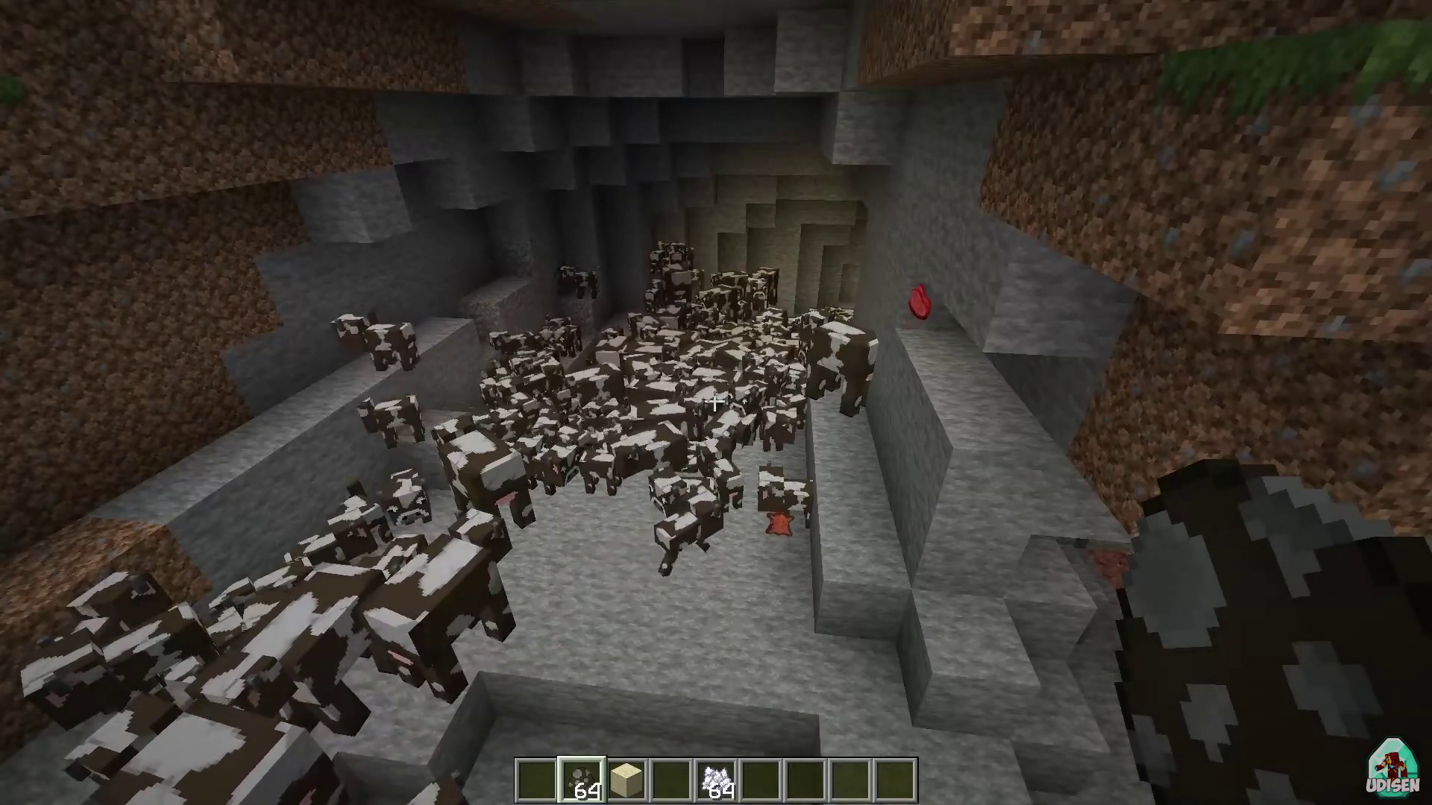
key("F3")
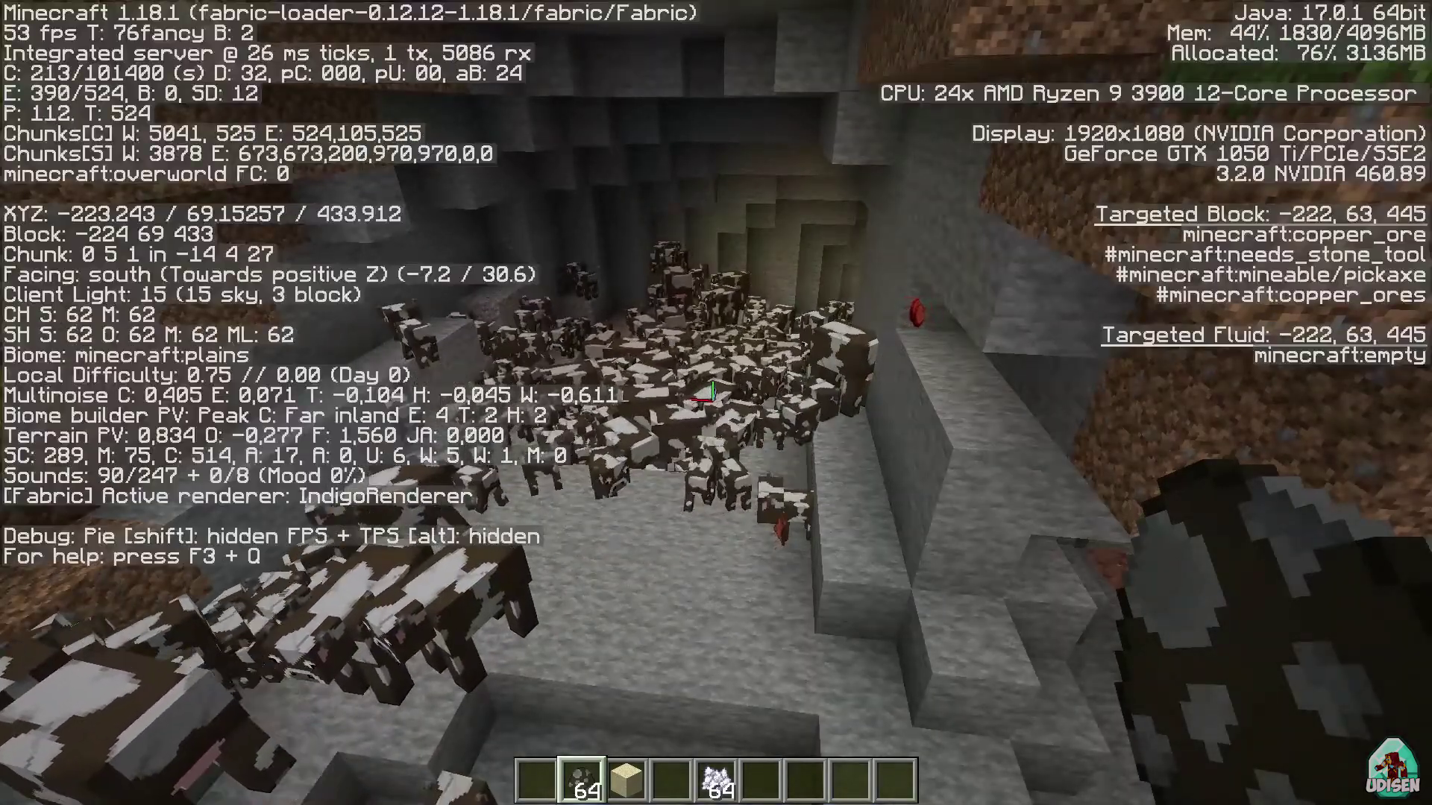
key("space")
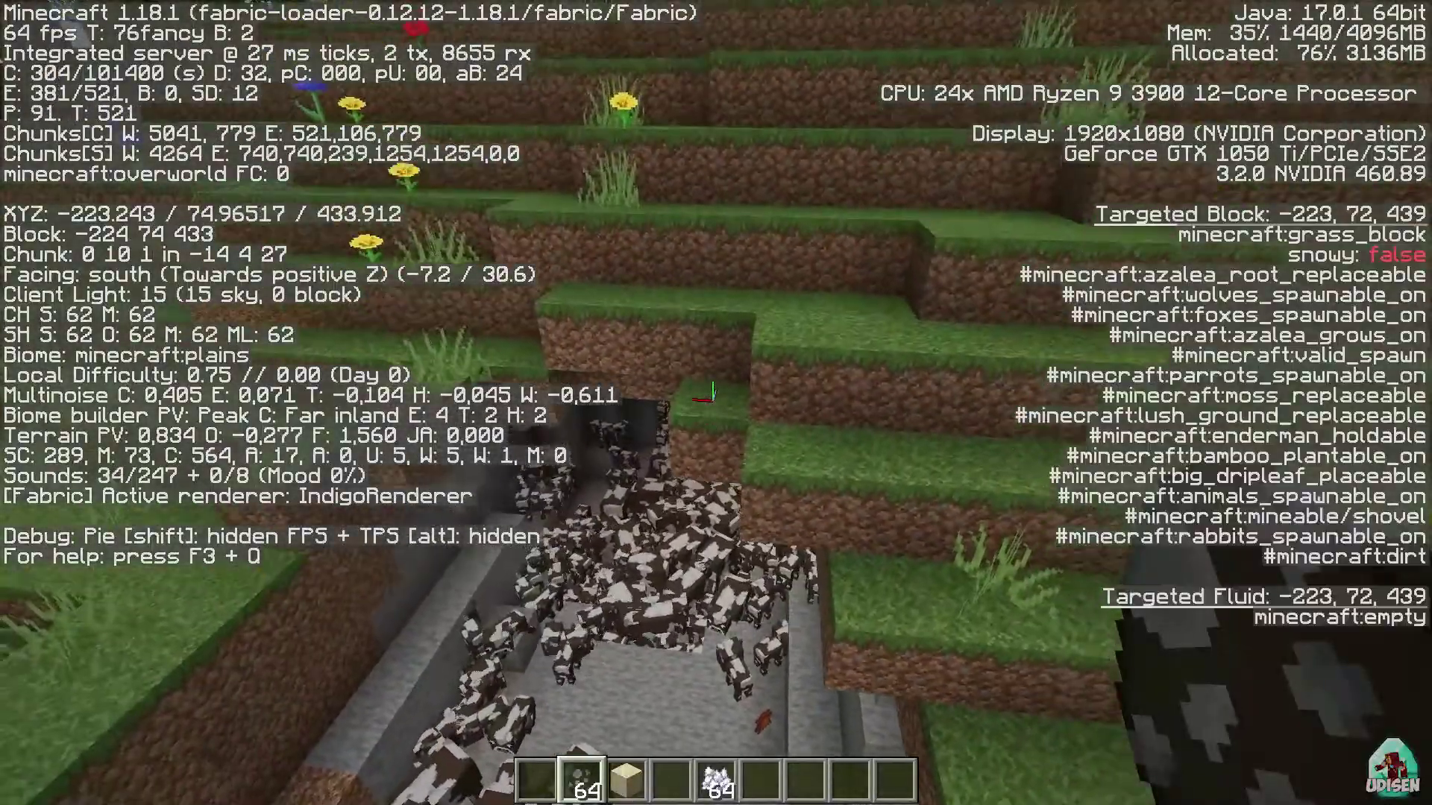
key("F3")
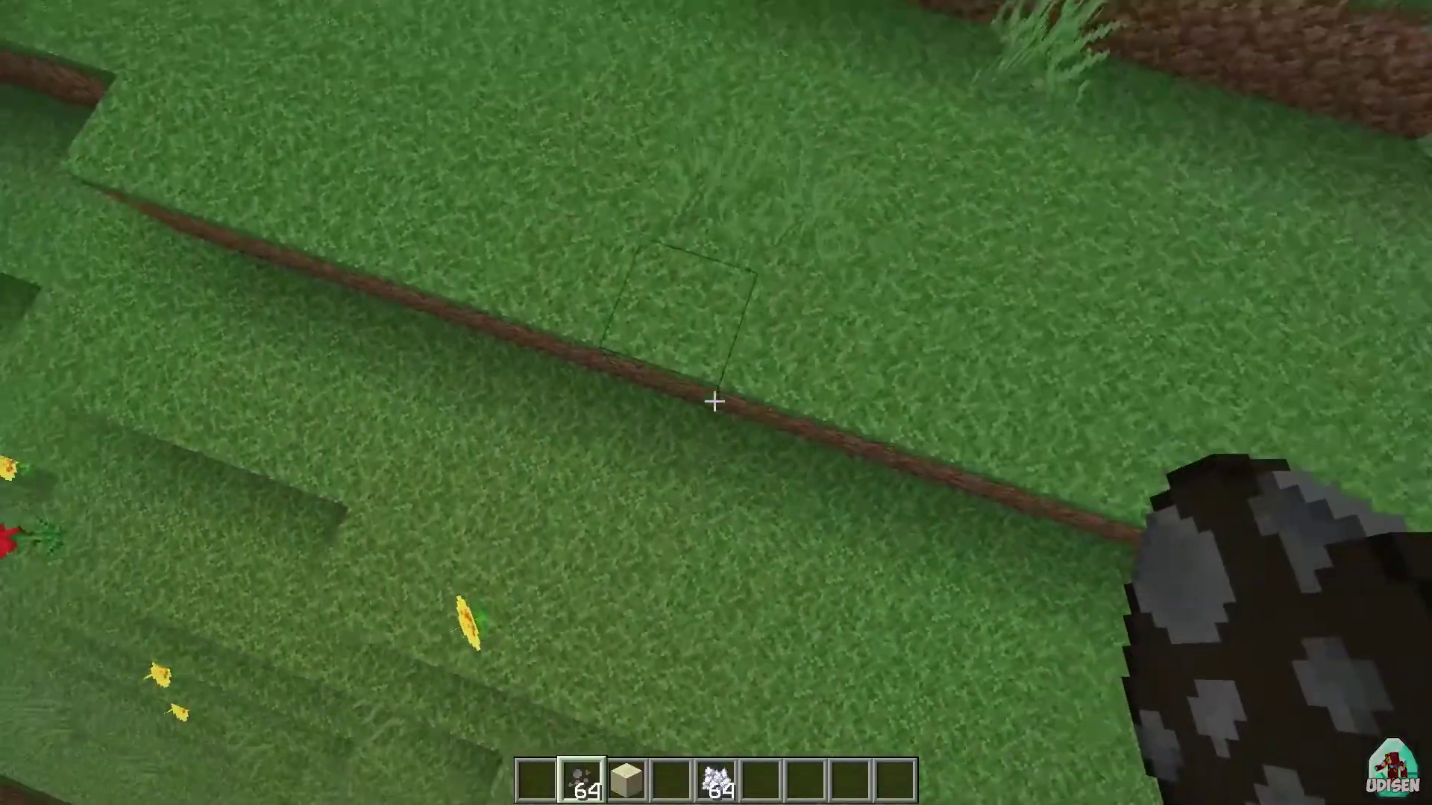
key("space")
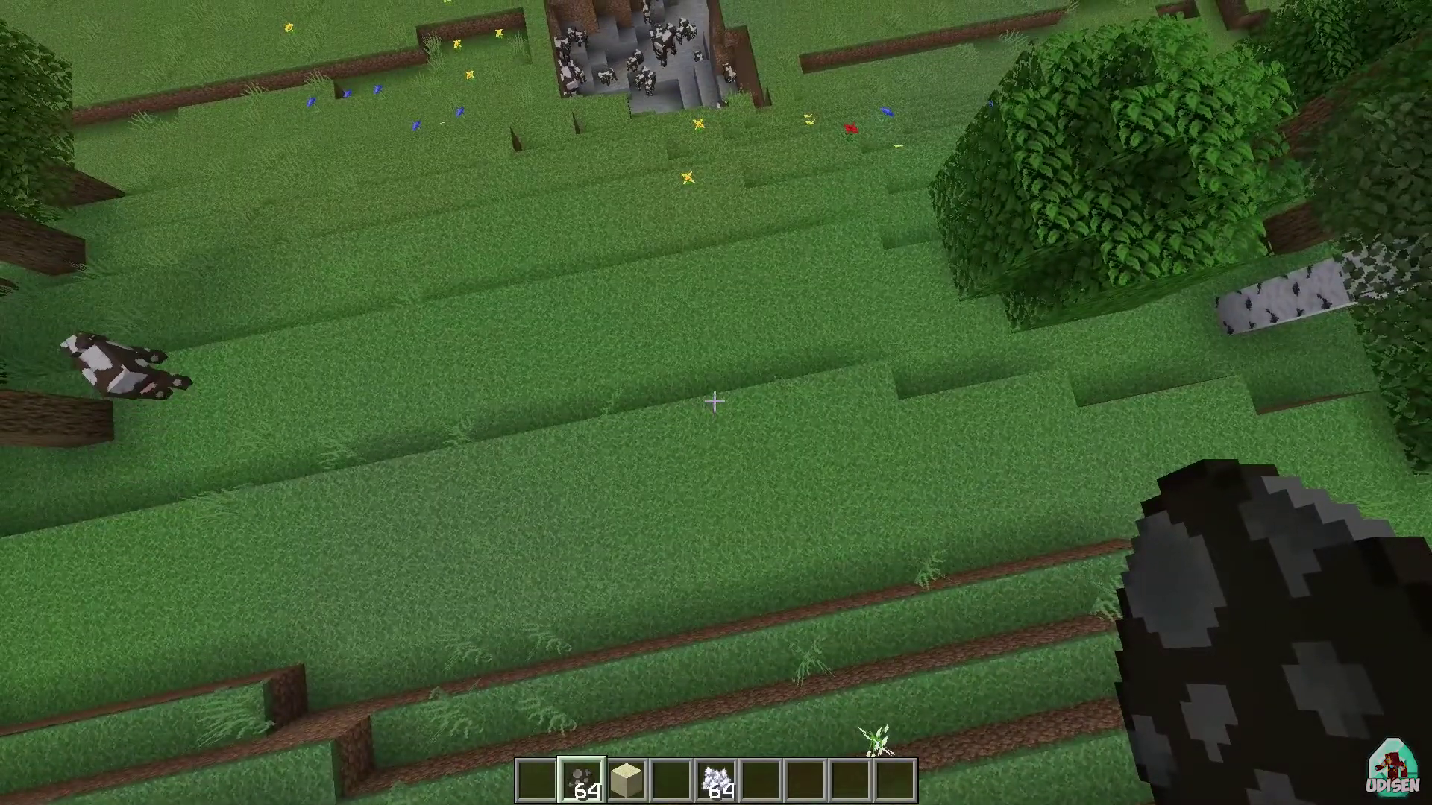
key("F3")
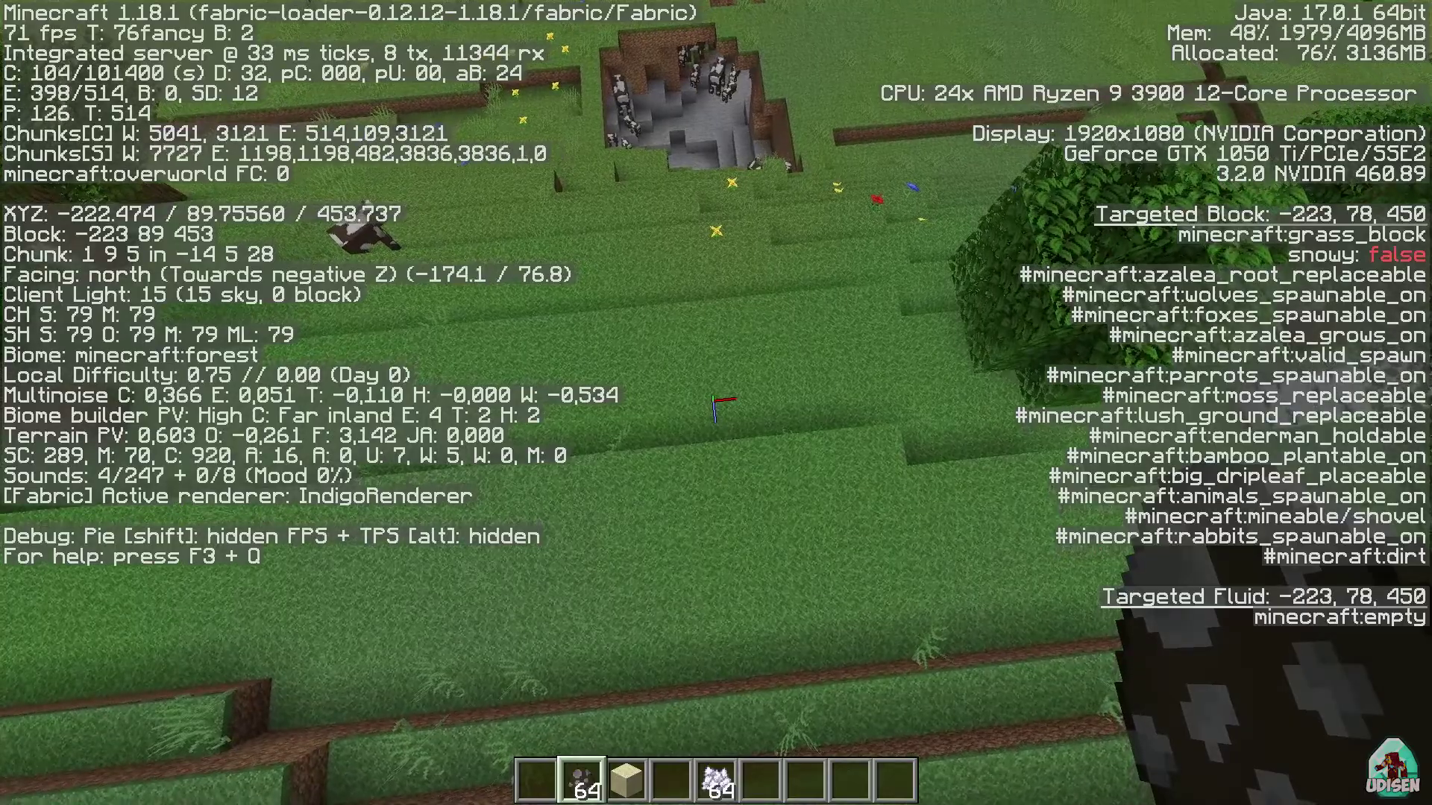
key("F3")
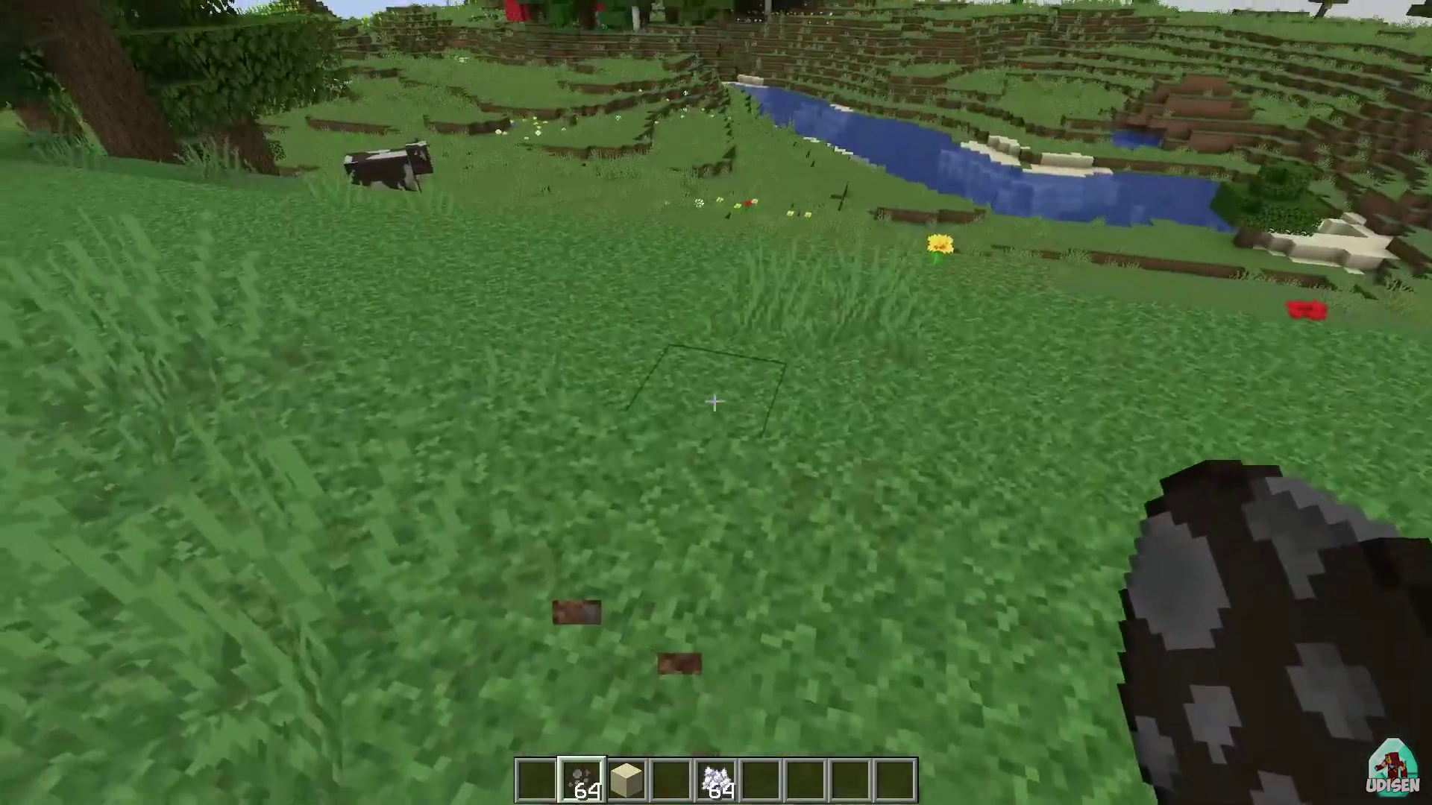
Step: Approach the cow pit in the grassland, lower the render distance in the video settings, and resume the game
key("w")
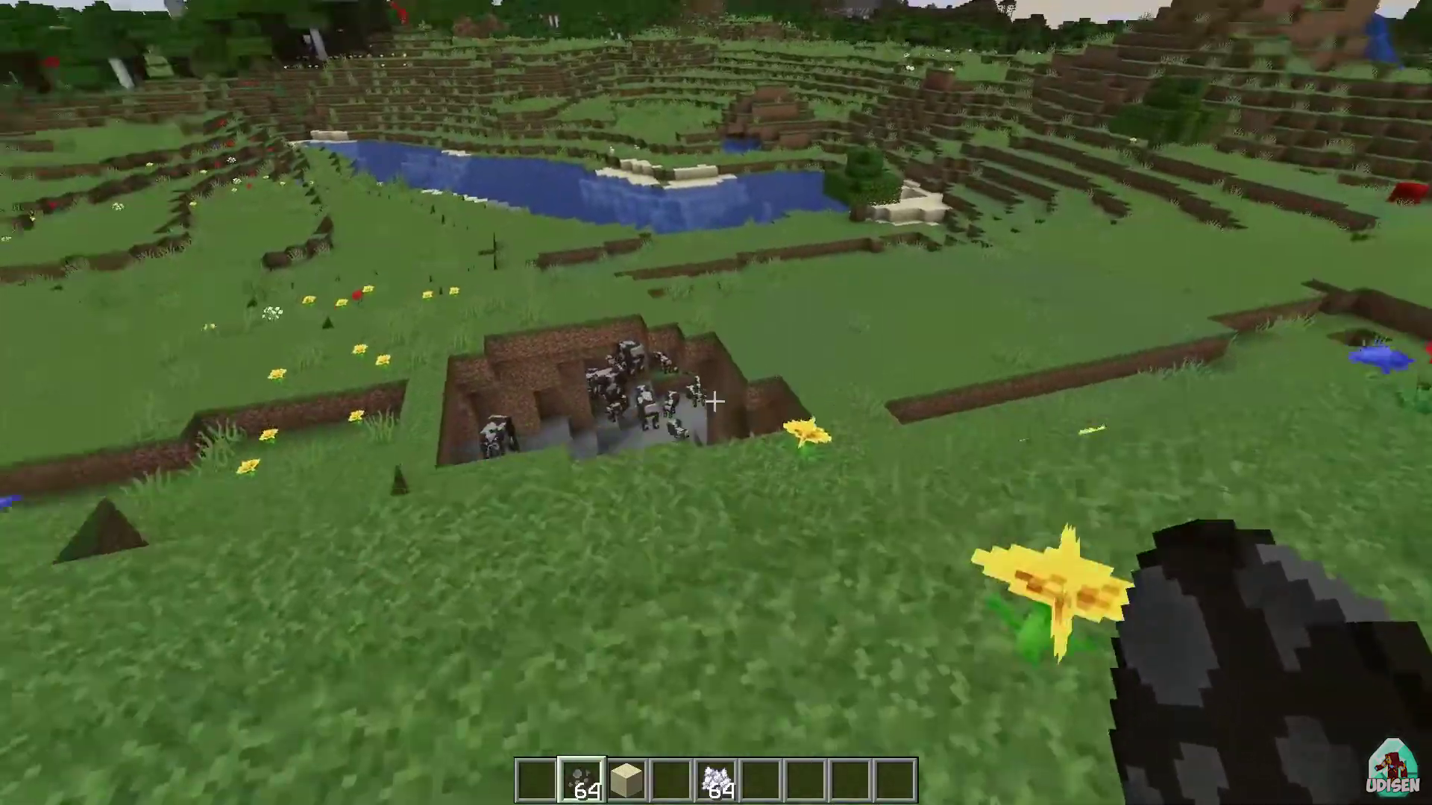
key("Escape")
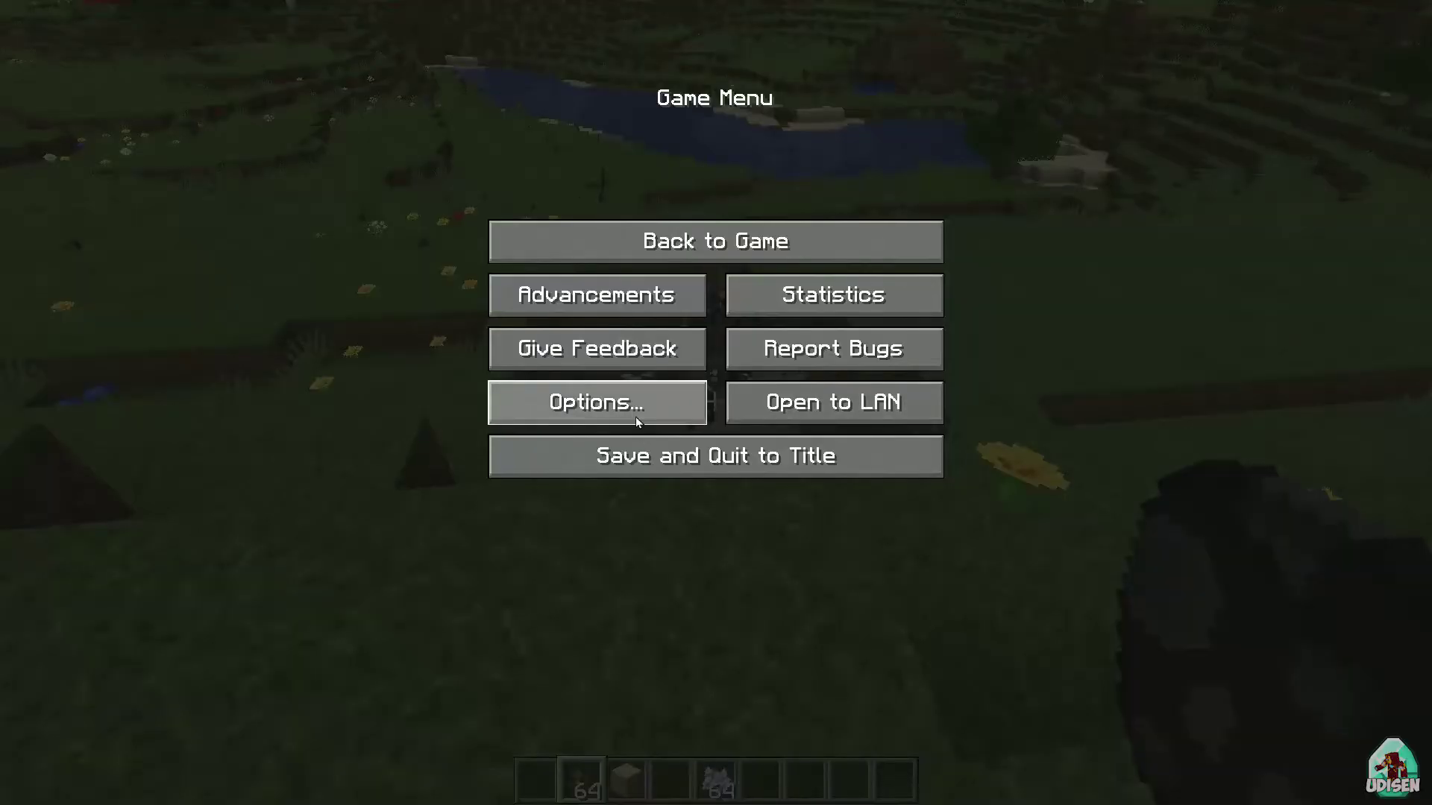
left_click(629, 409)
left_click(614, 297)
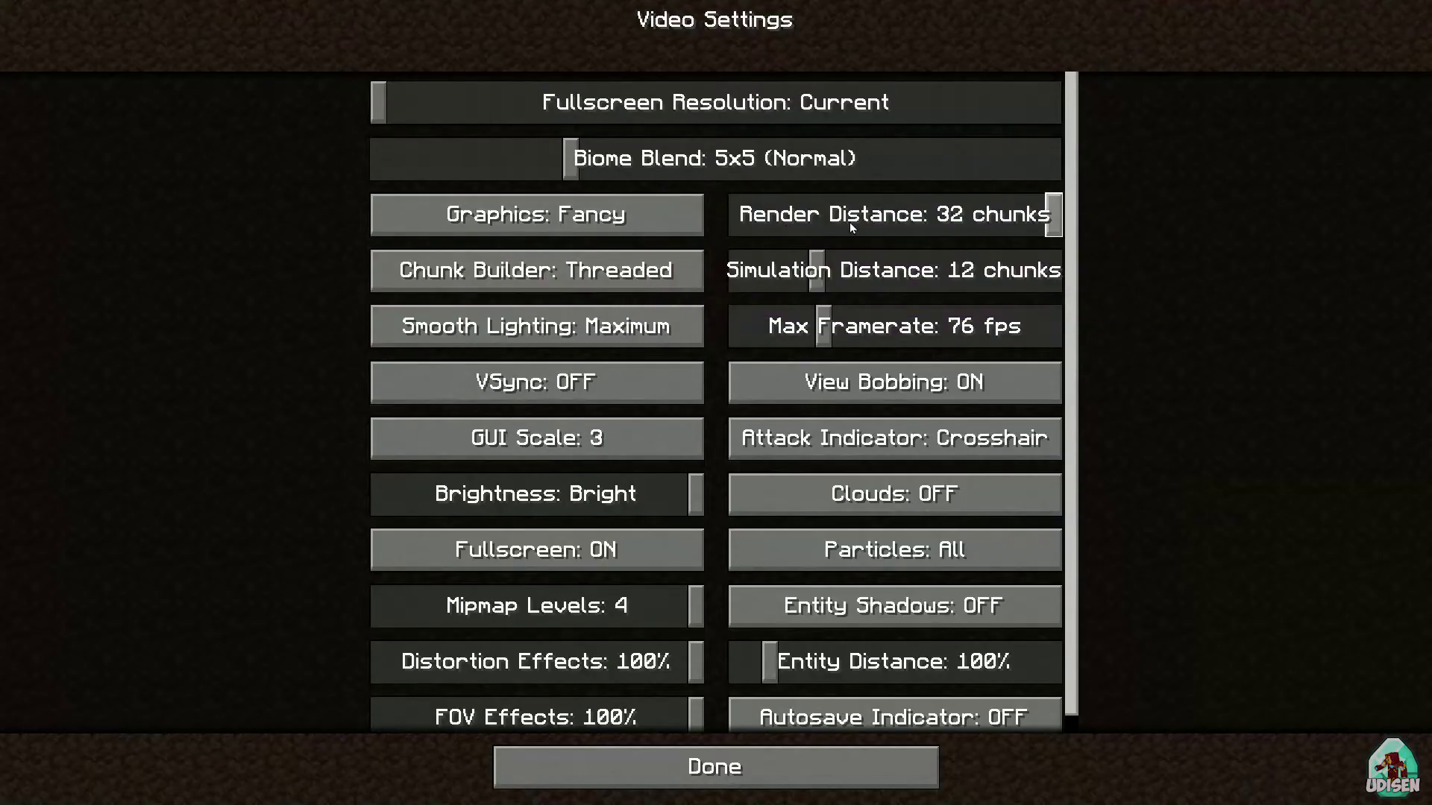
left_click_drag(848, 222, 817, 221)
key("Escape")
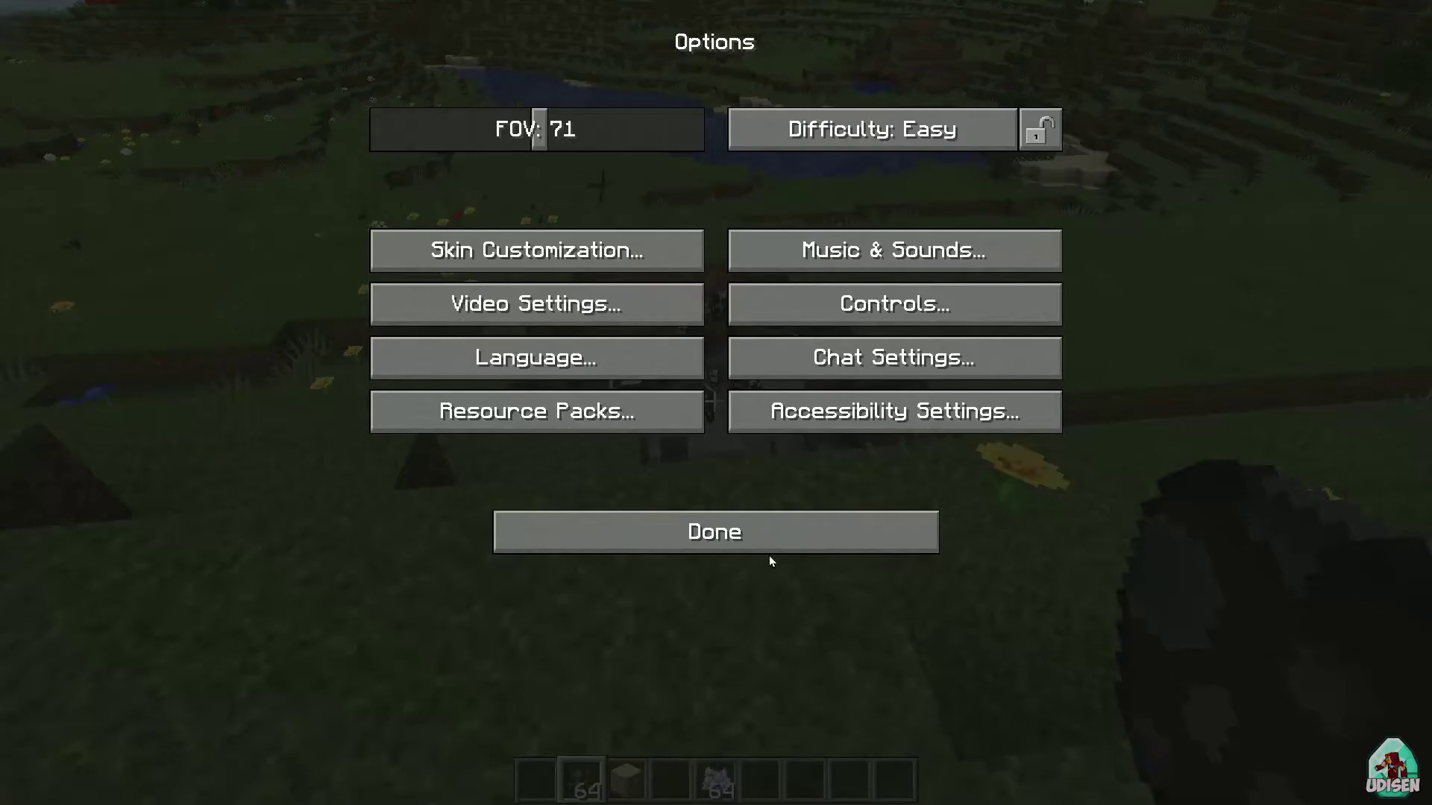
left_click(761, 520)
left_click(714, 240)
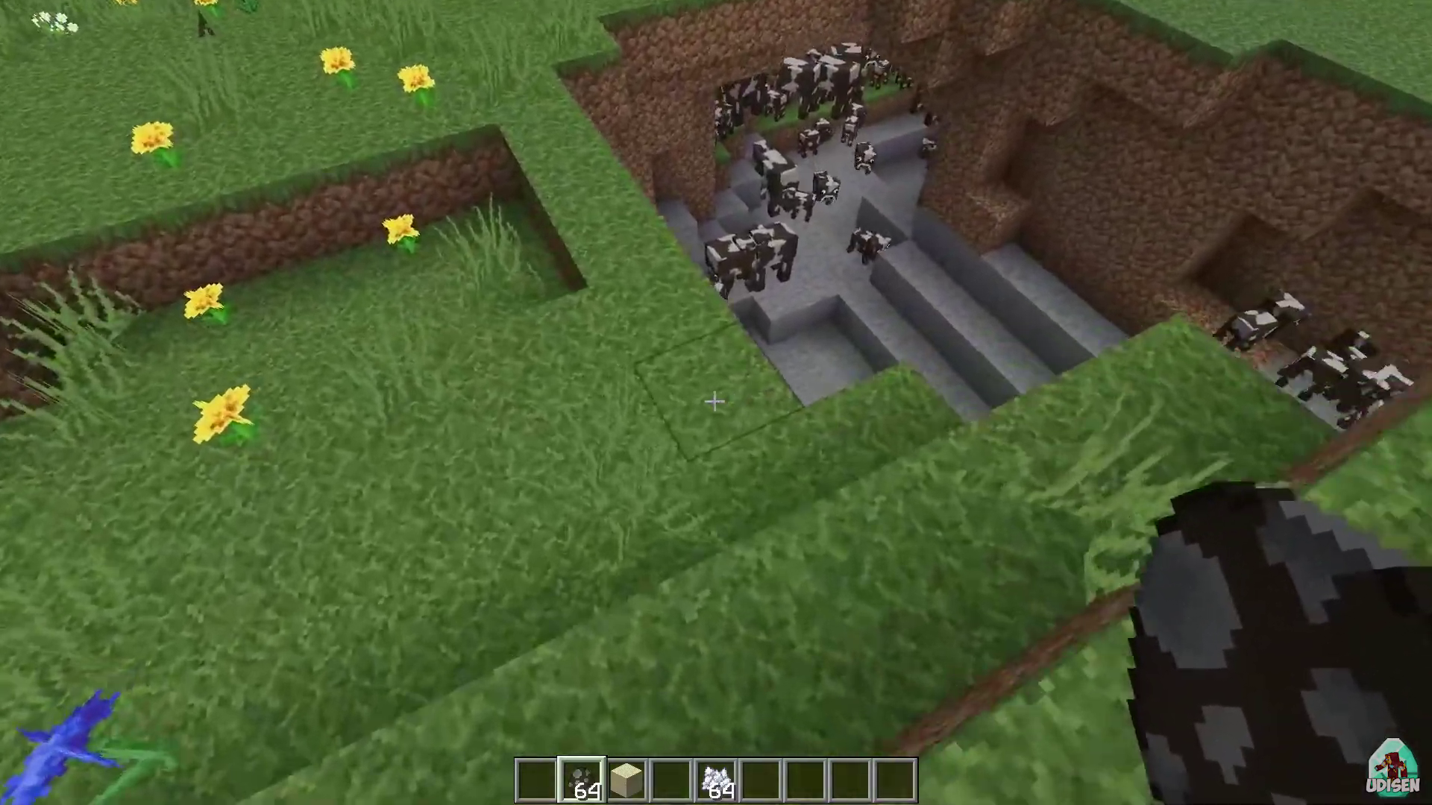
Step: Move along the pit's edge and down into the cave to examine how the crowd of cows renders
key("w")
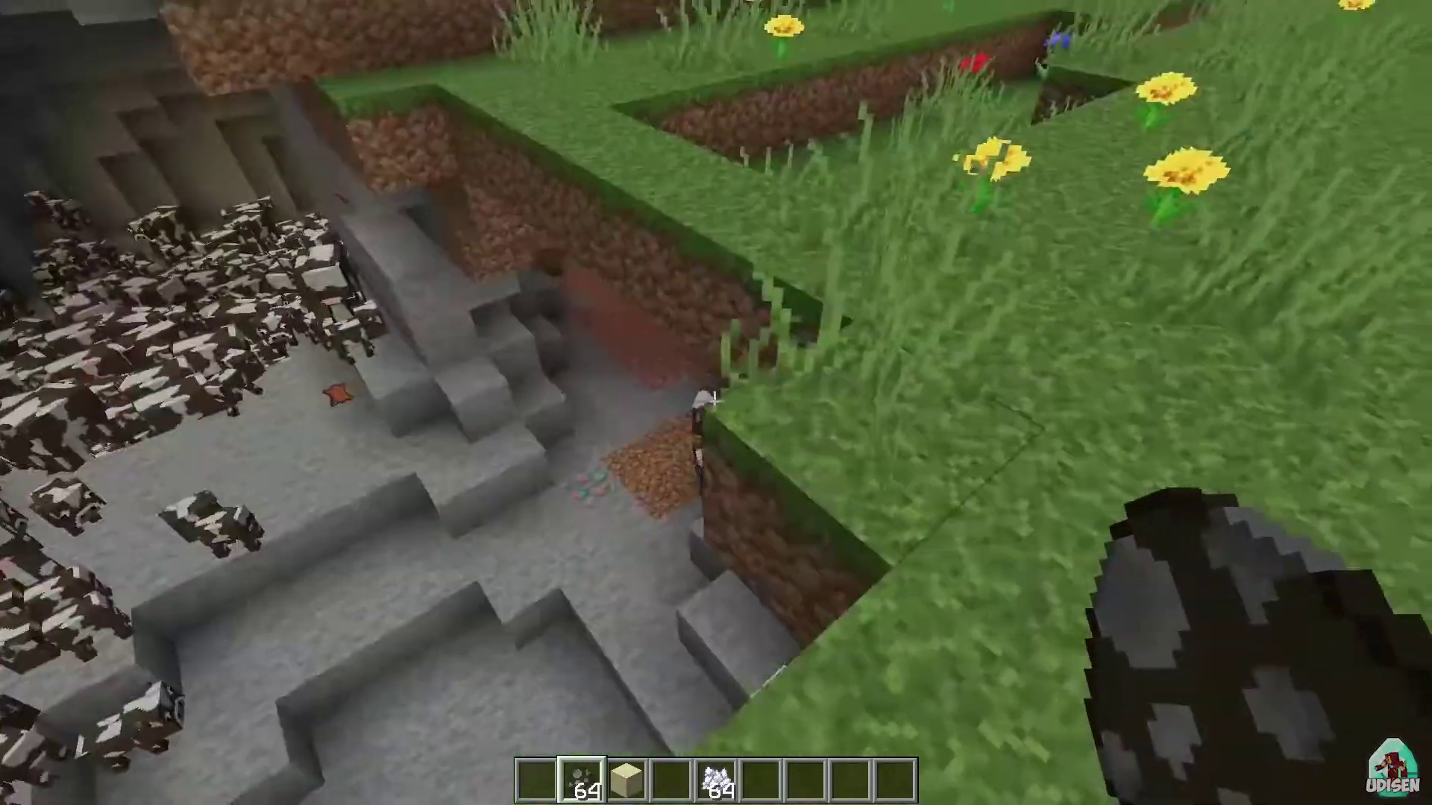
key("w")
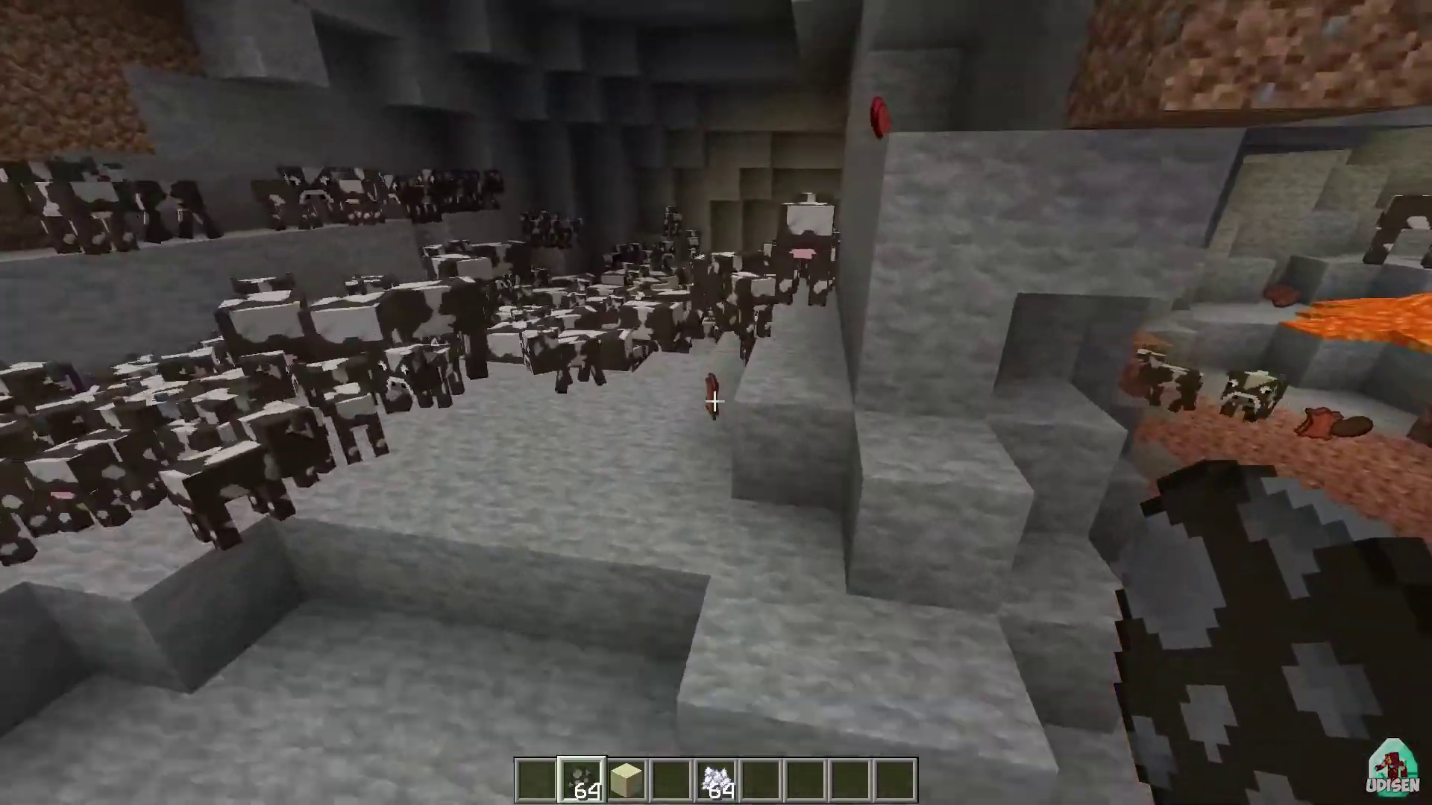